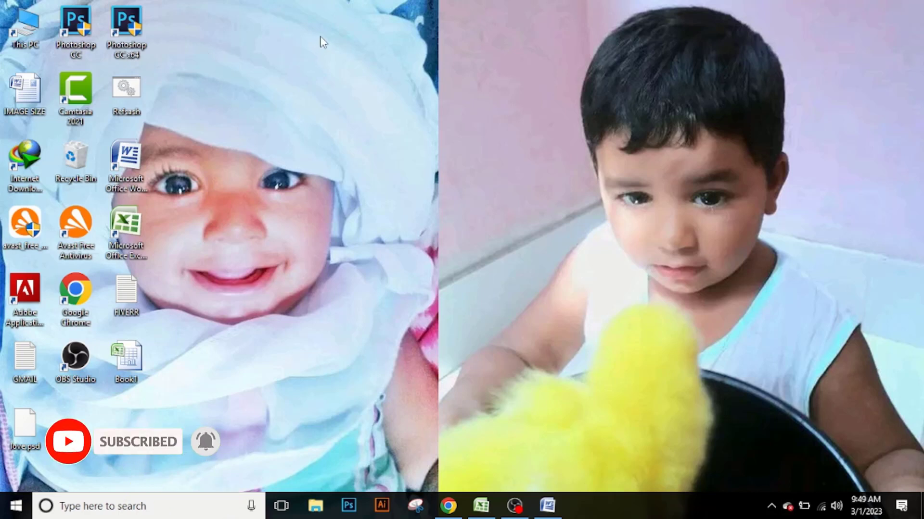
Step: Refresh the desktop and switch to the Book1 workbook in Excel
right_click(320, 37)
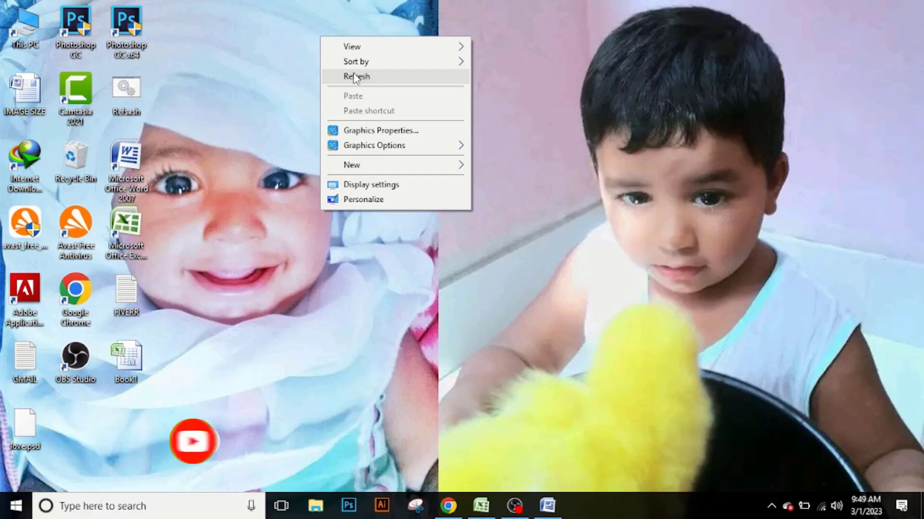
left_click(354, 76)
left_click(481, 505)
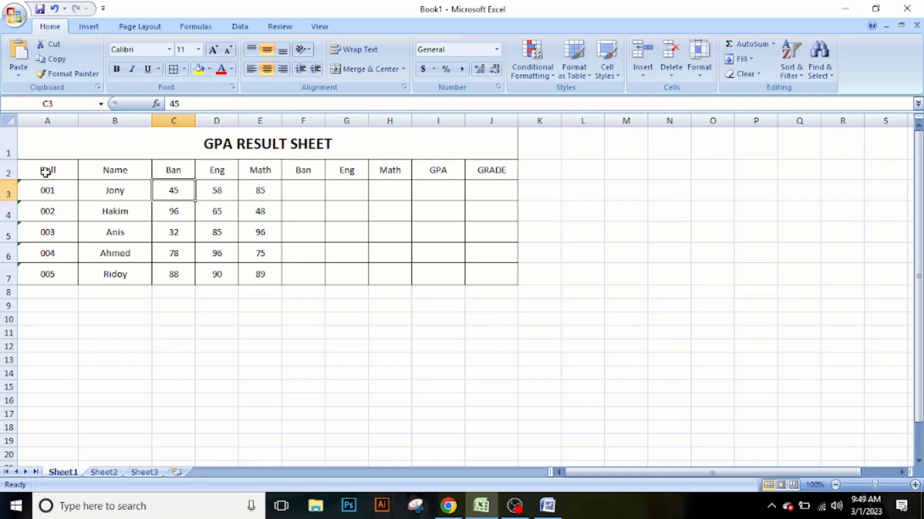
Step: Examine the GPA result sheet's title, column headers and the first student's mark, grade point, GPA and GRADE cells
left_click(87, 148)
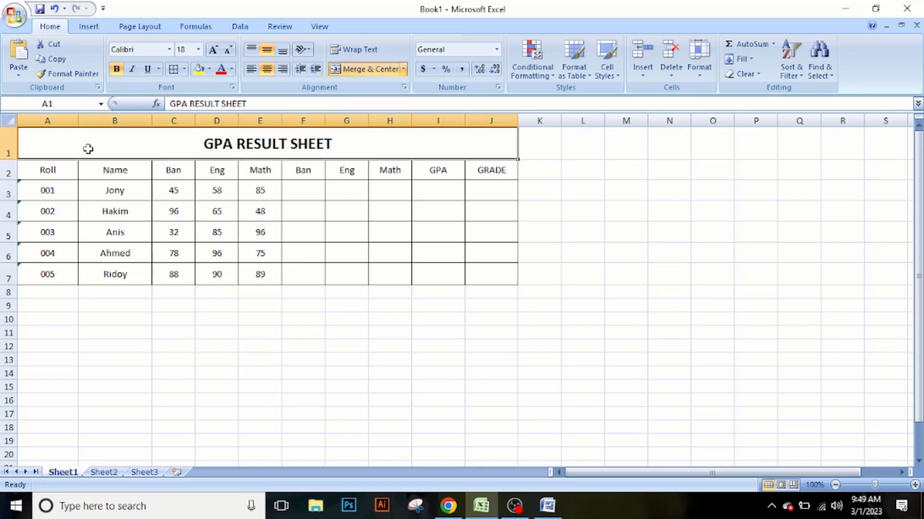
left_click(48, 175)
left_click(107, 174)
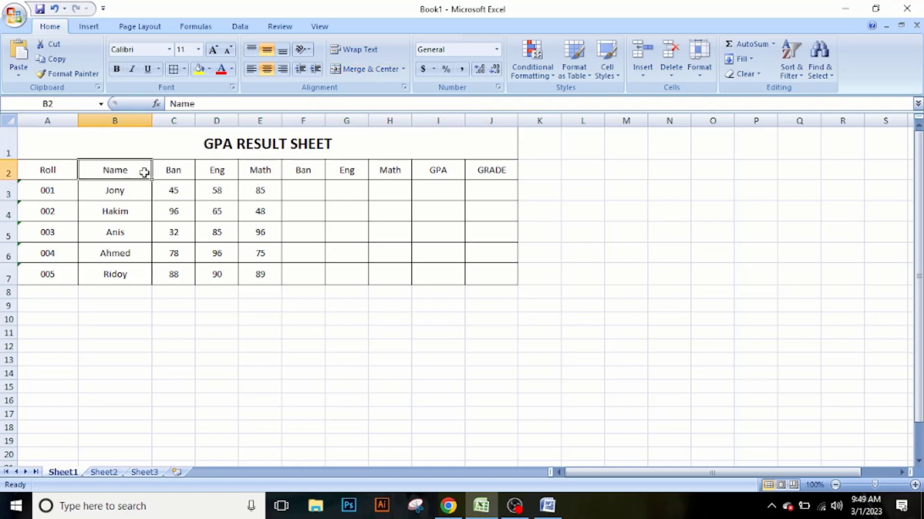
left_click(177, 174)
left_click(217, 173)
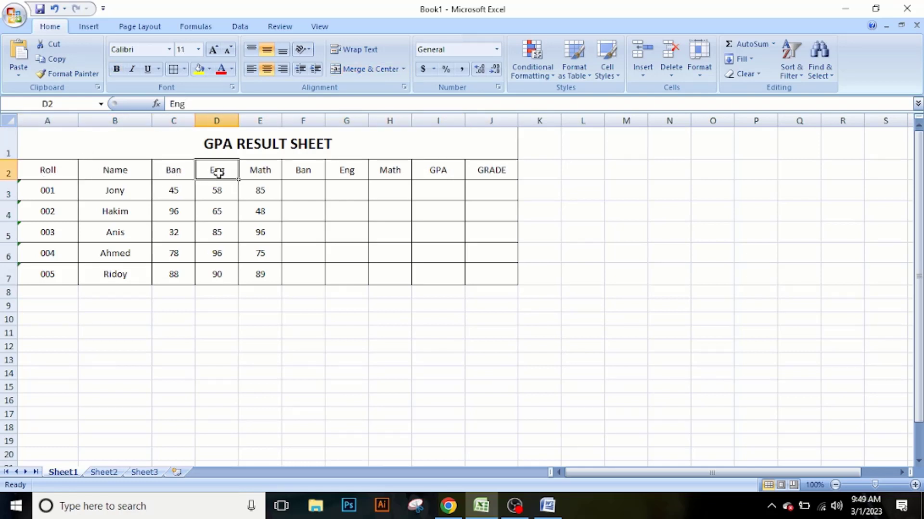
left_click(258, 175)
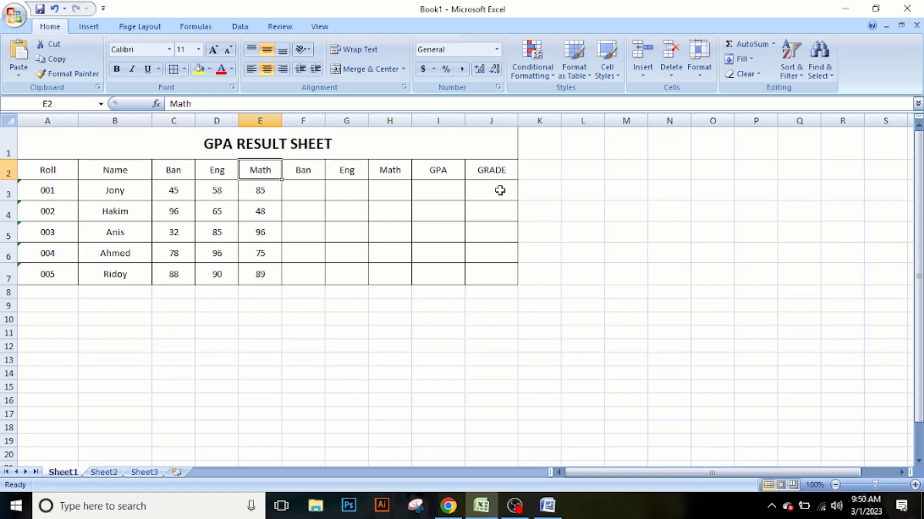
left_click(259, 189)
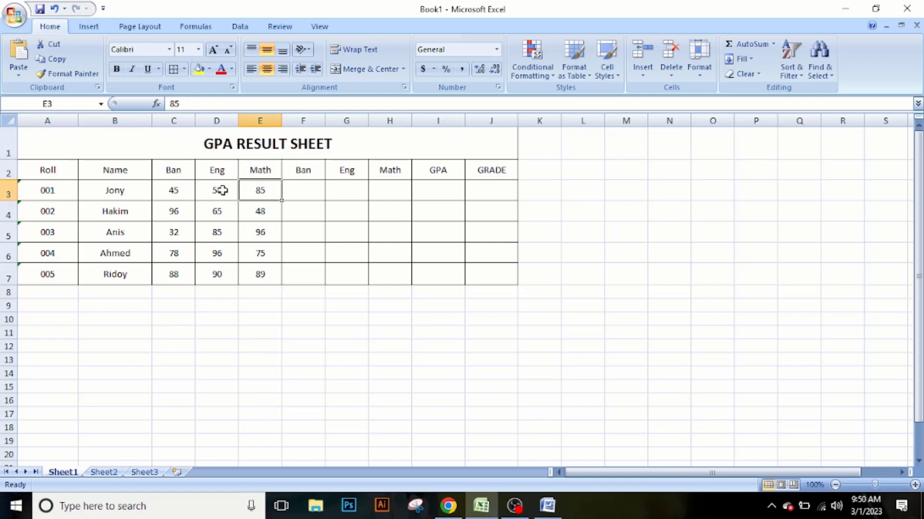
left_click(303, 173)
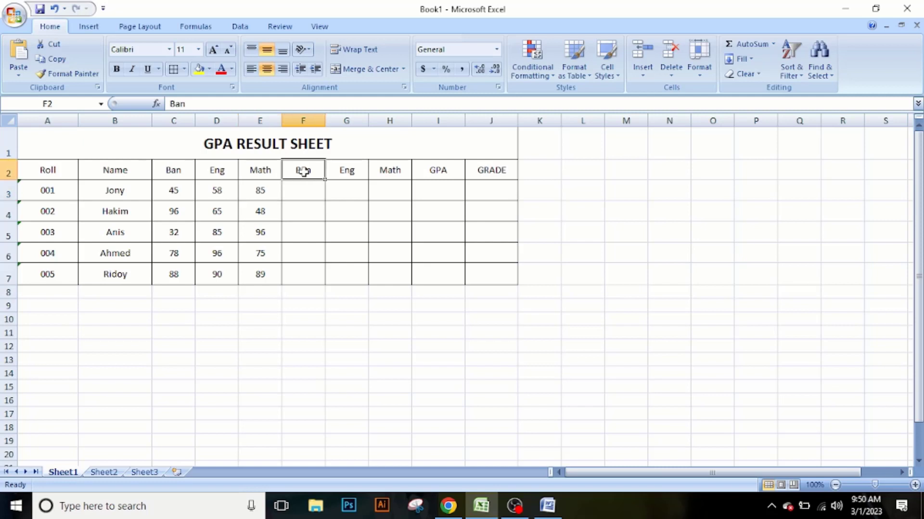
left_click(169, 189)
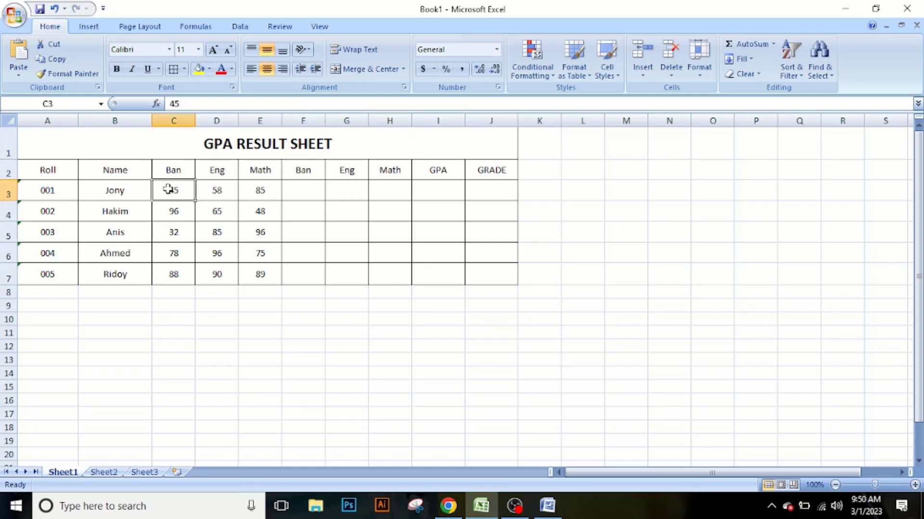
left_click(298, 184)
left_click(365, 184)
left_click(415, 184)
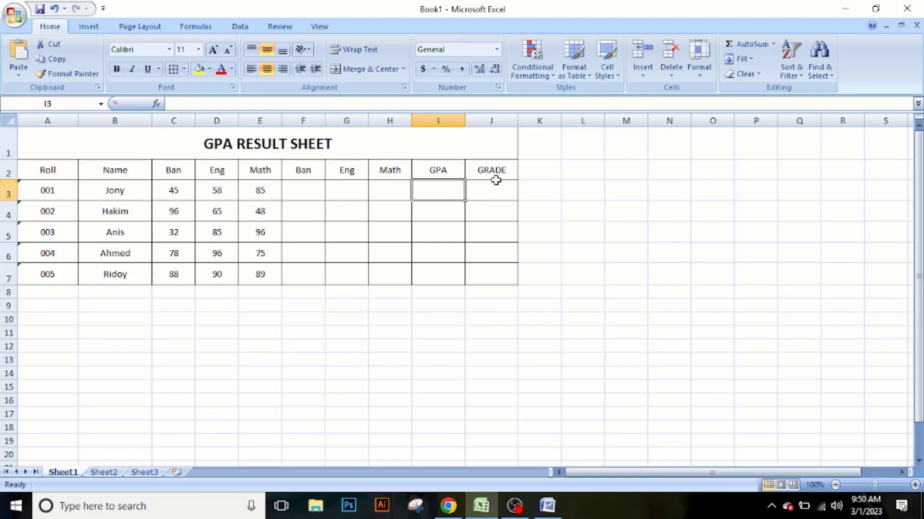
left_click(443, 171)
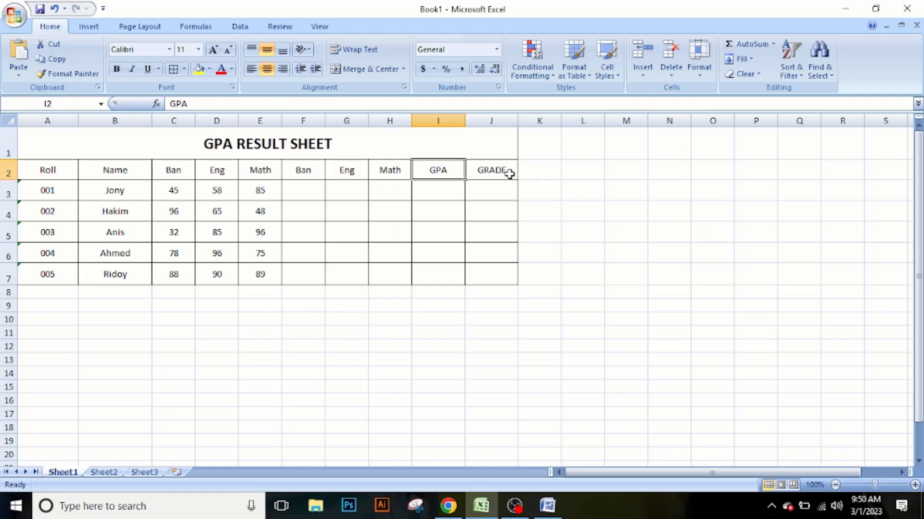
left_click(490, 189)
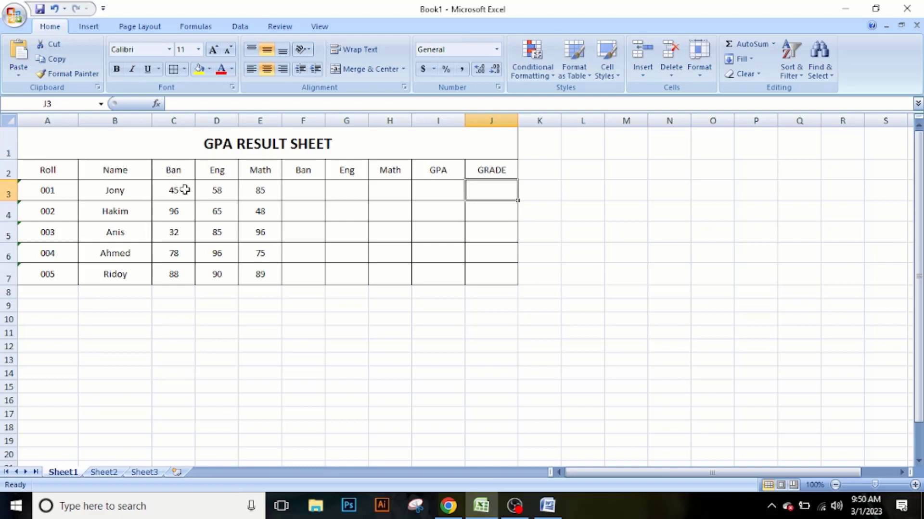
left_click(304, 189)
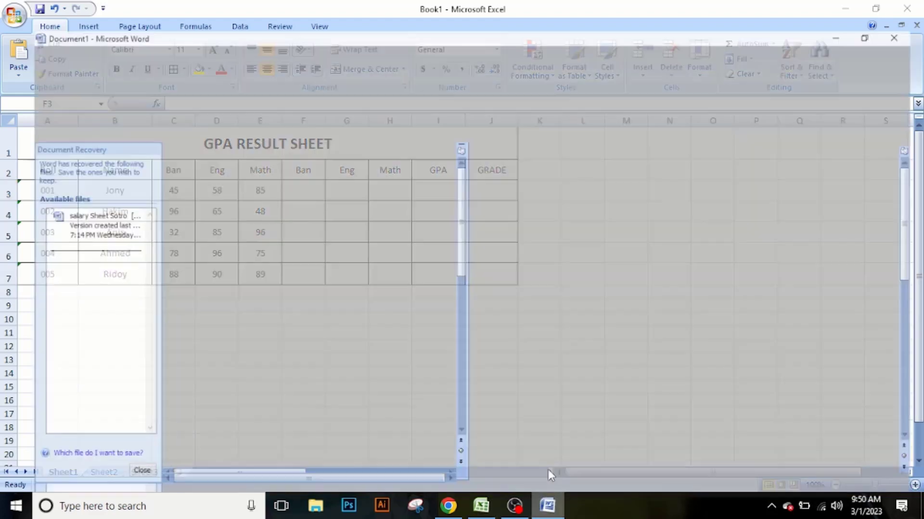
Step: Switch to the Word document of formulas, restore it to a smaller window over the sheet and close the Document Recovery pane
left_click(547, 470)
left_click(326, 238)
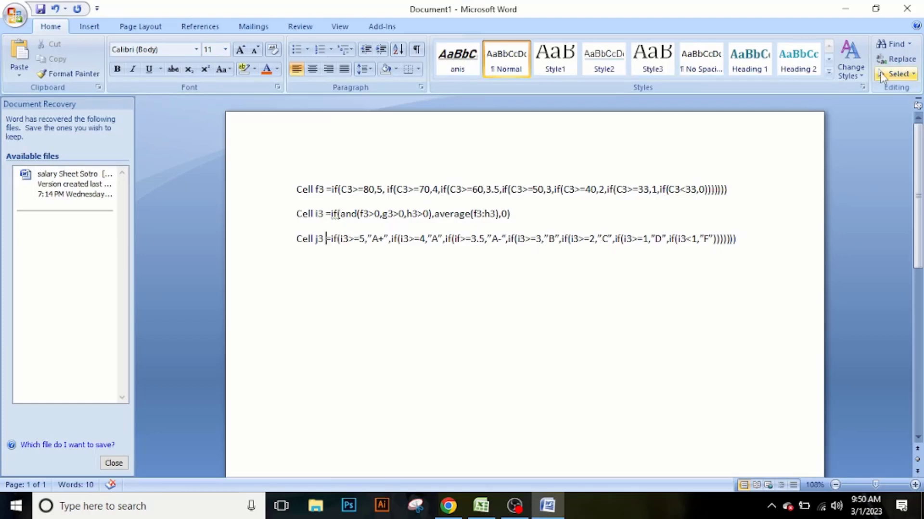
left_click(876, 8)
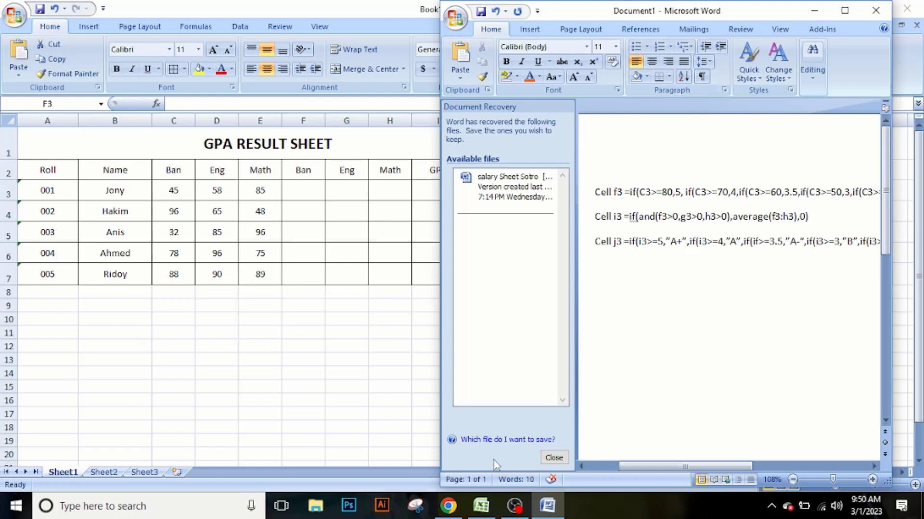
left_click(553, 457)
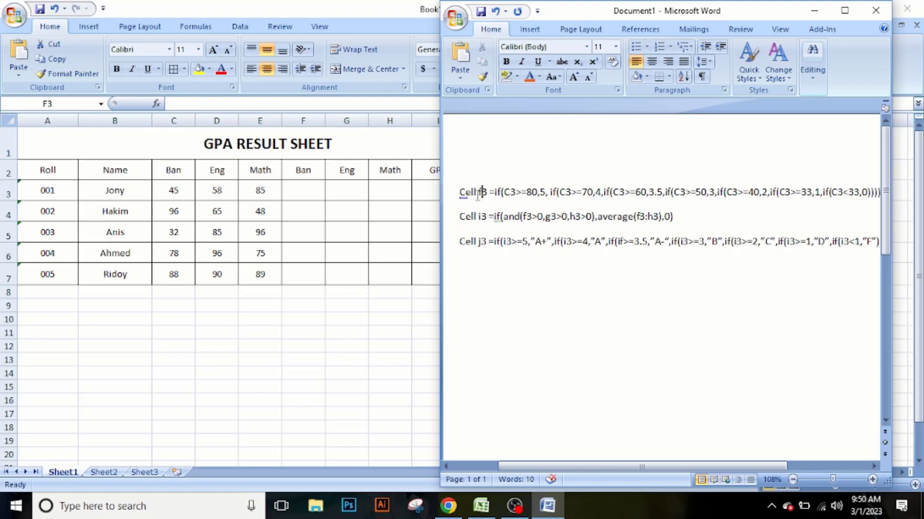
left_click(302, 185)
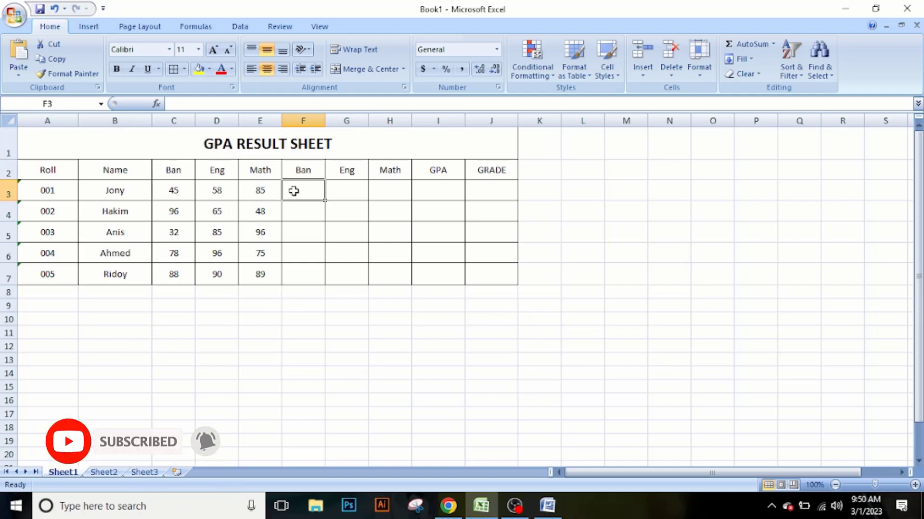
Step: Copy the cell F3 formula text from the Word document, from if(C3>=80,5 through the closing parentheses, without the equals sign
left_click(548, 506)
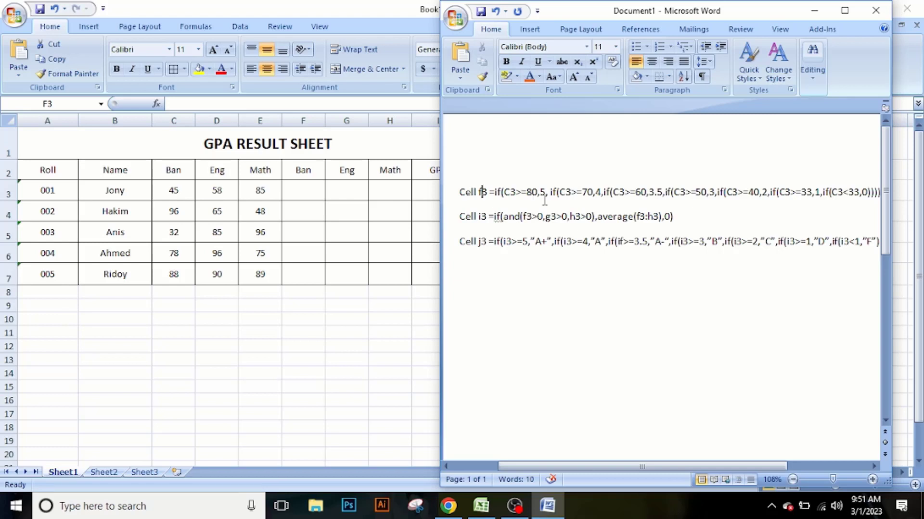
left_click(597, 200)
left_click_drag(494, 192, 838, 193)
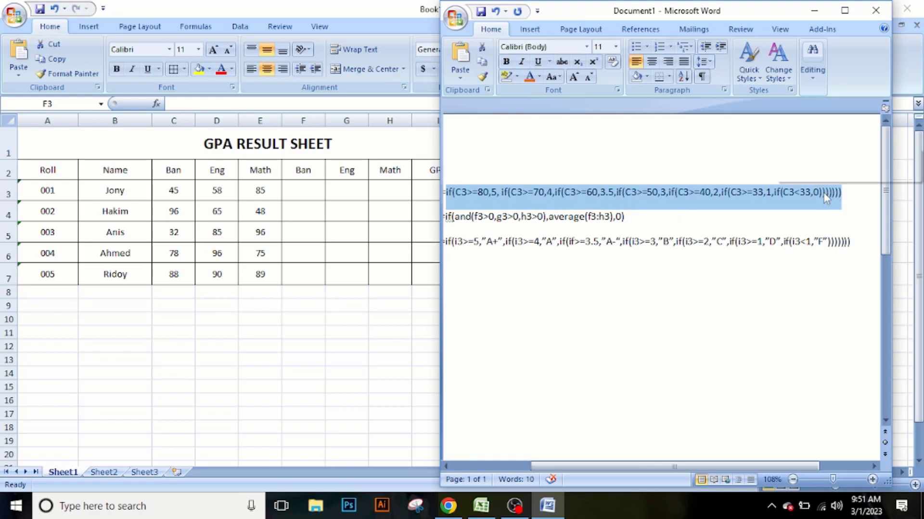
right_click(775, 192)
left_click(791, 216)
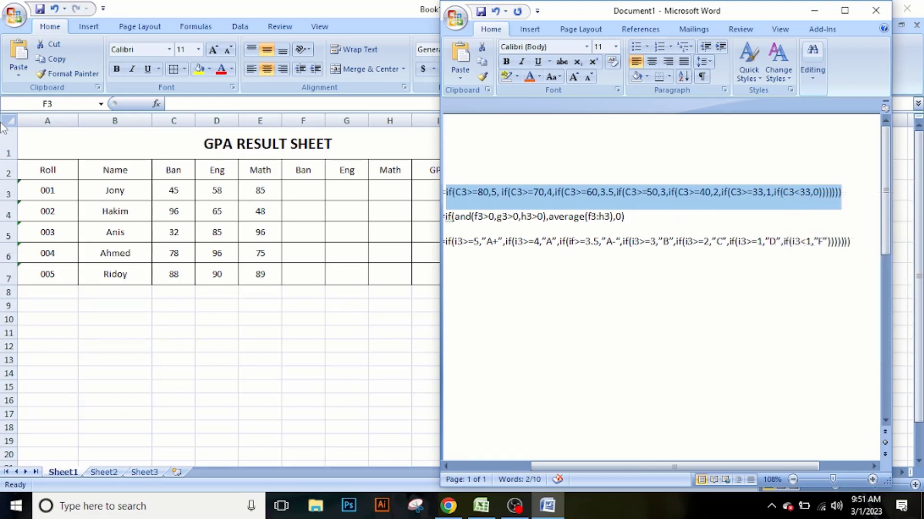
Step: Paste the copied nested IF text into cell F3 of the Excel sheet
double_click(308, 190)
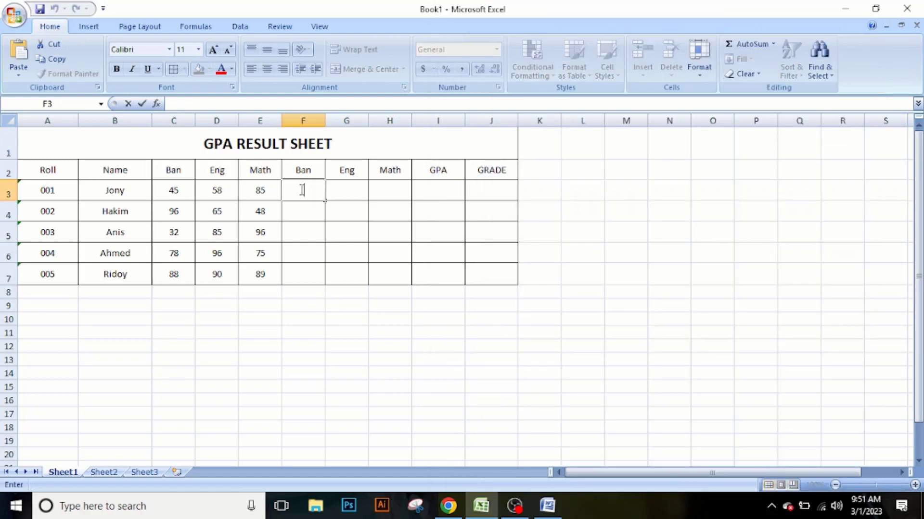
key("ctrl+v")
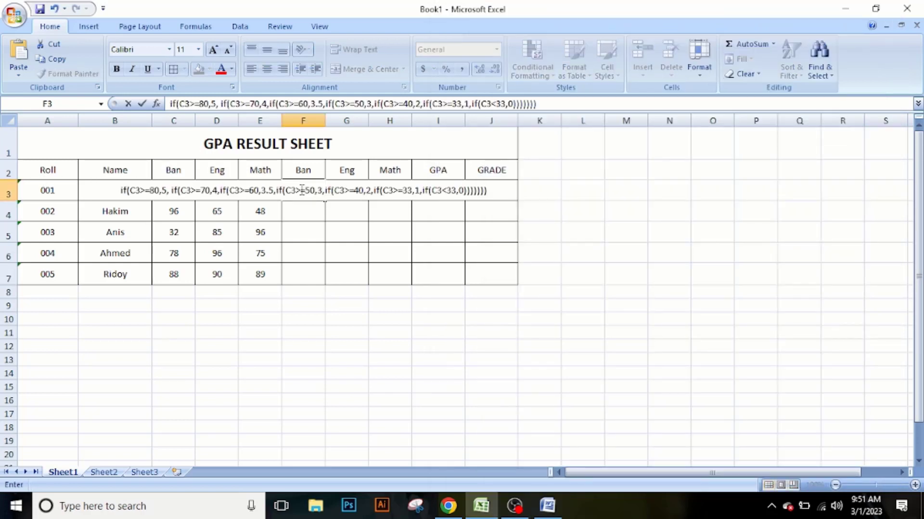
key("Return")
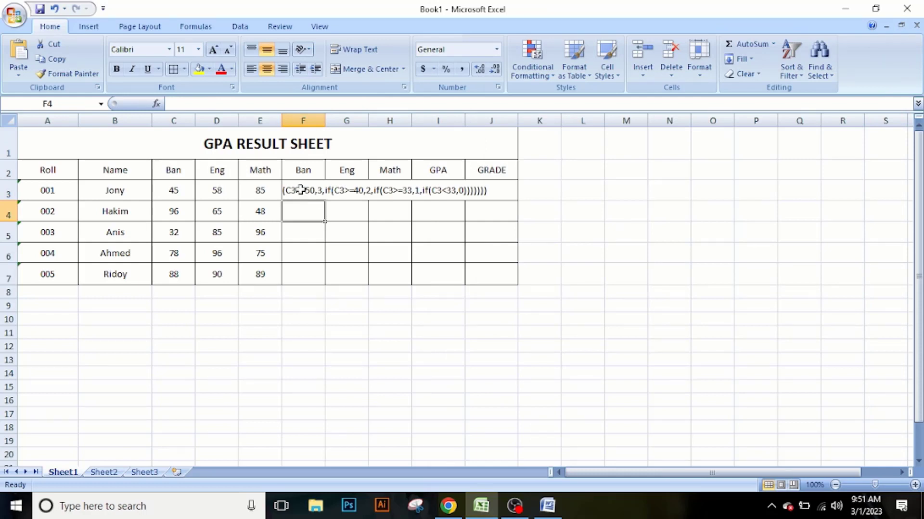
Step: Try to repair the IF text in cell F3 by deleting and re-entering its closing parentheses
left_click(324, 196)
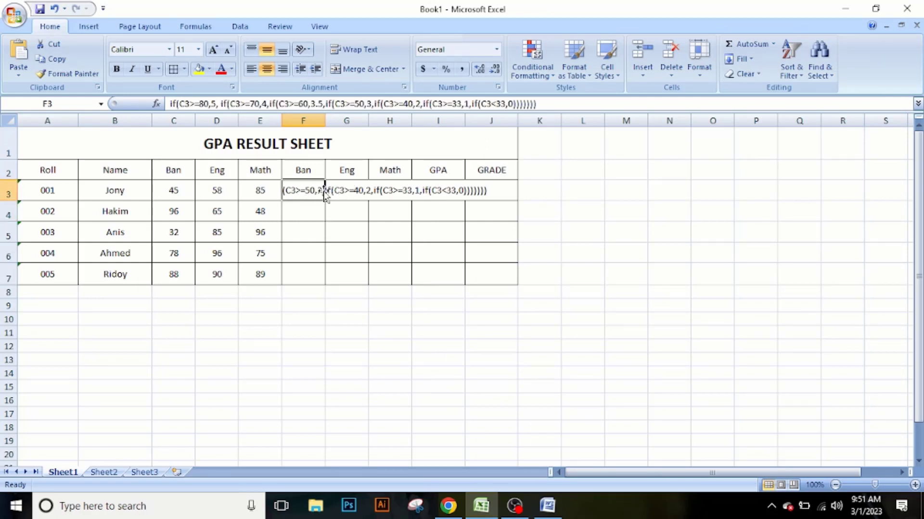
left_click(545, 104)
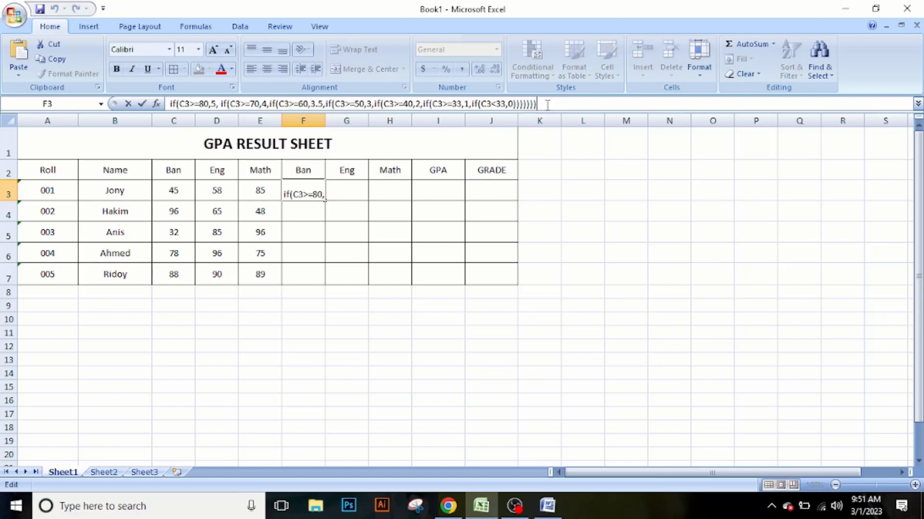
key("BackSpace")
key("BackSpace")
key("BackSpace")
key("BackSpace")
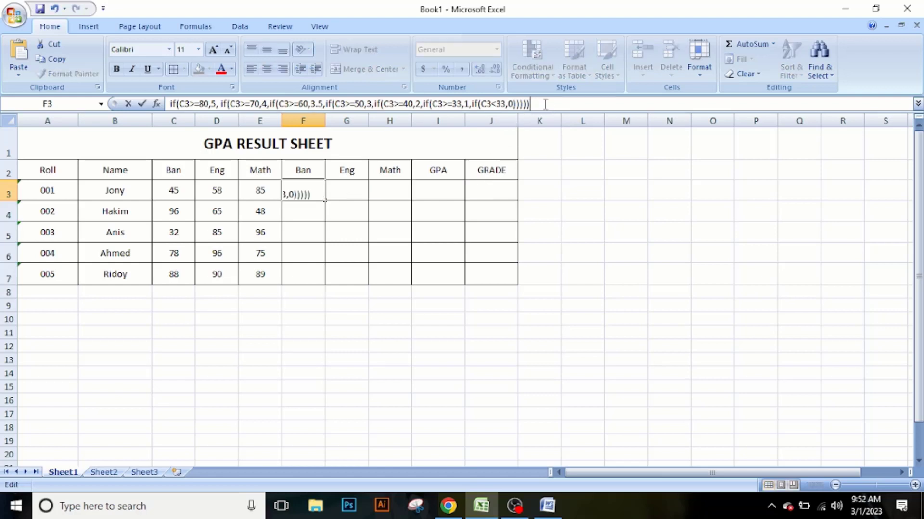
key("BackSpace")
key("BackSpace")
key("BackSpace")
type("))))))")
key("Return")
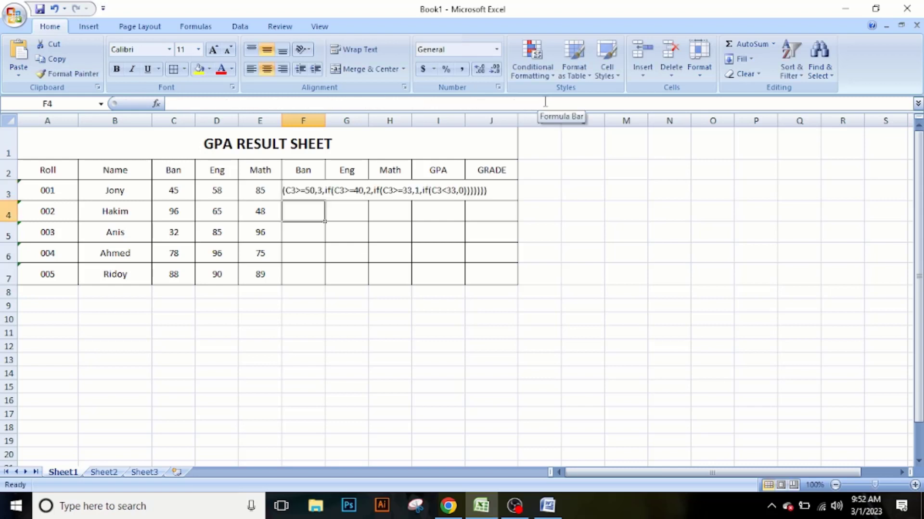
left_click(310, 189)
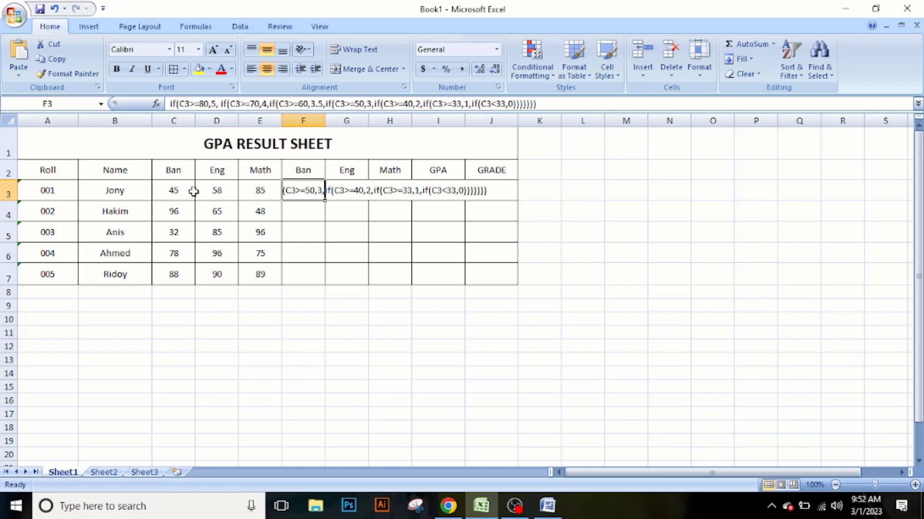
left_click(169, 190)
left_click(454, 190)
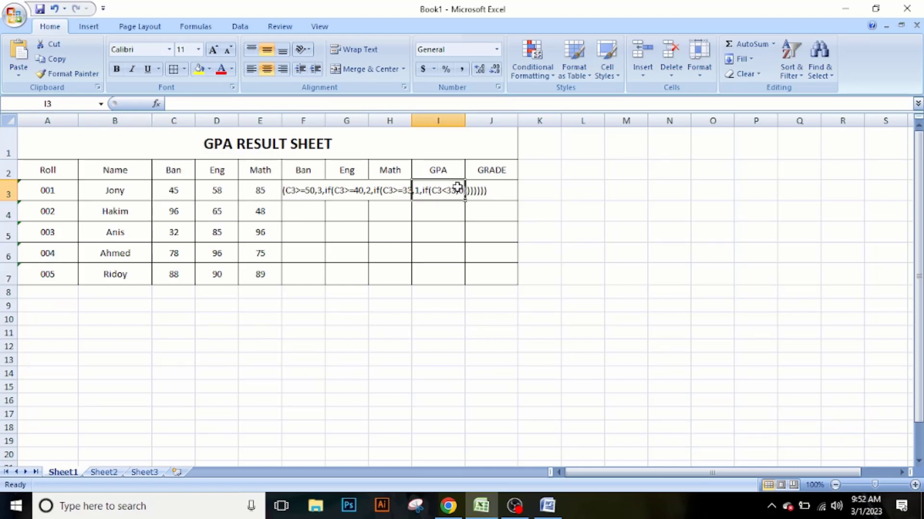
left_click(580, 190)
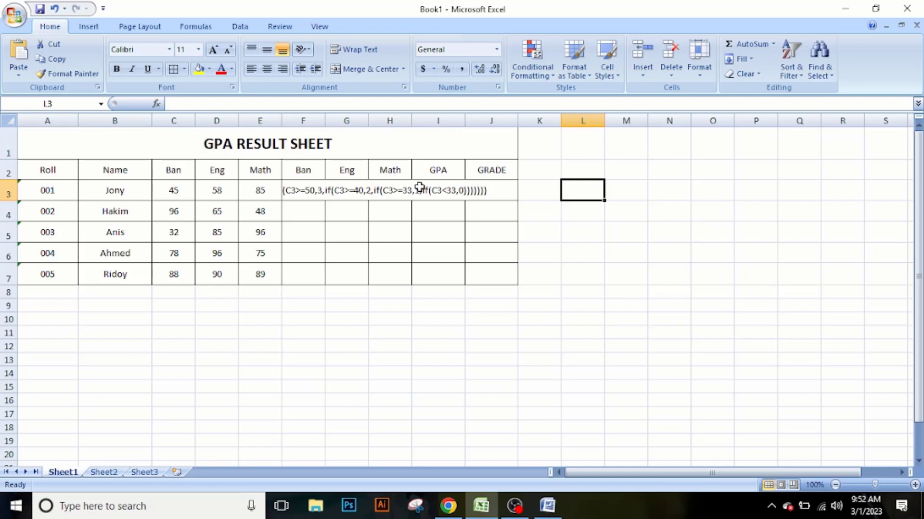
Step: Add the missing equals sign before the IF text in cell F3 so that it calculates the Ban grade point
left_click(292, 188)
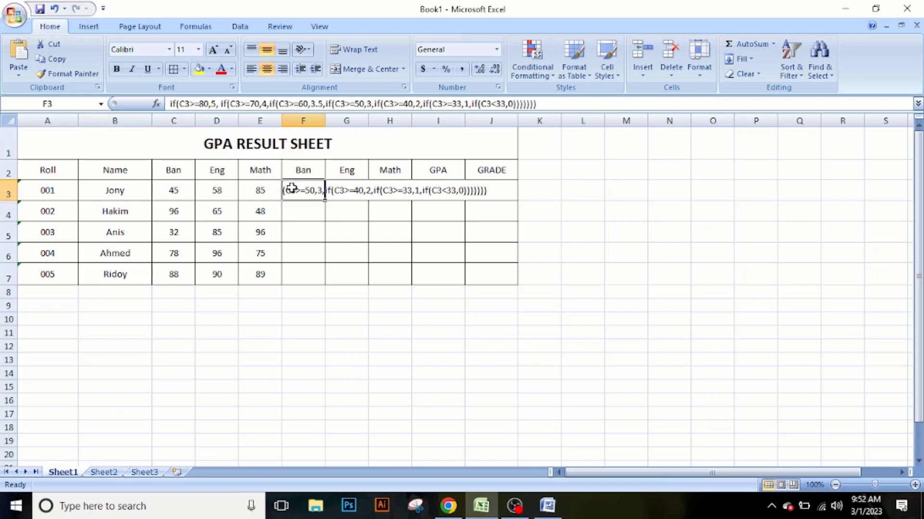
left_click(178, 103)
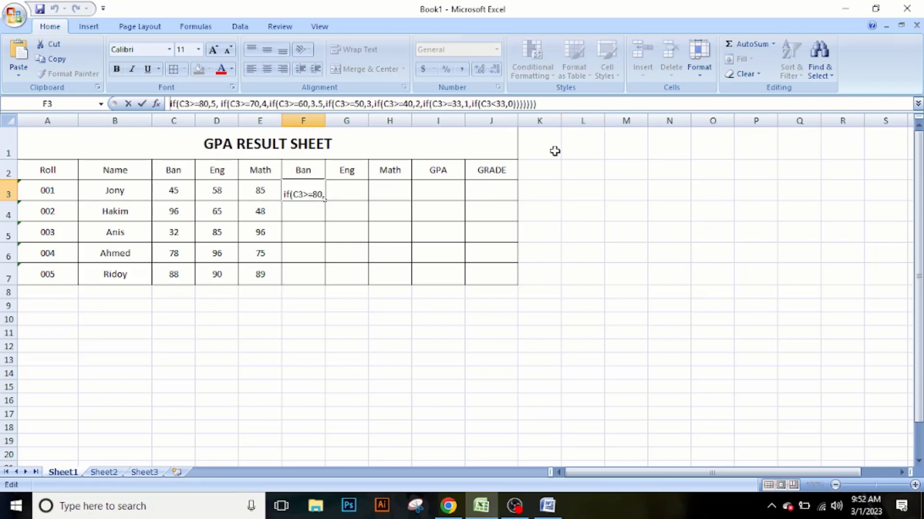
type("=")
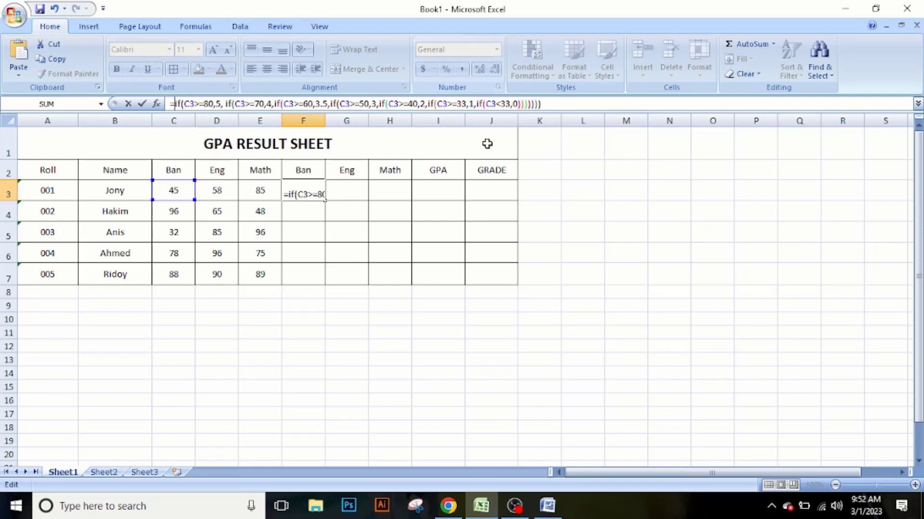
key("Return")
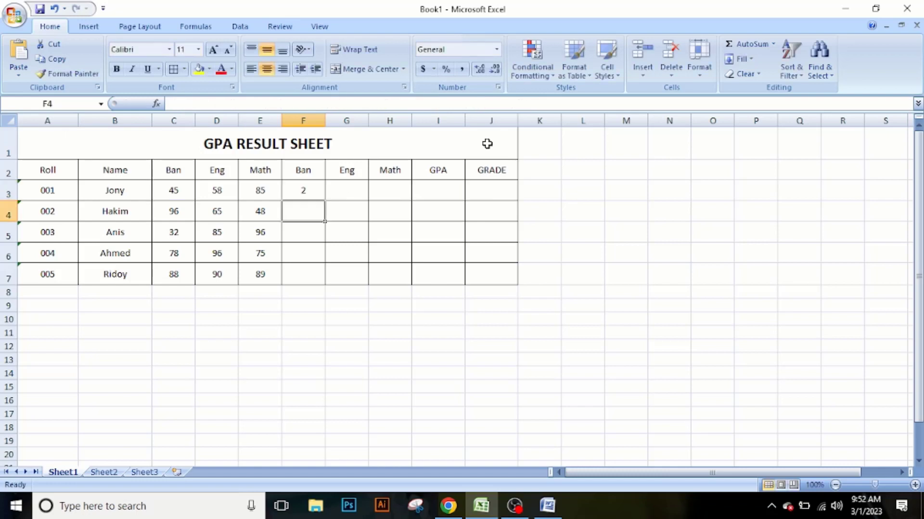
left_click(302, 191)
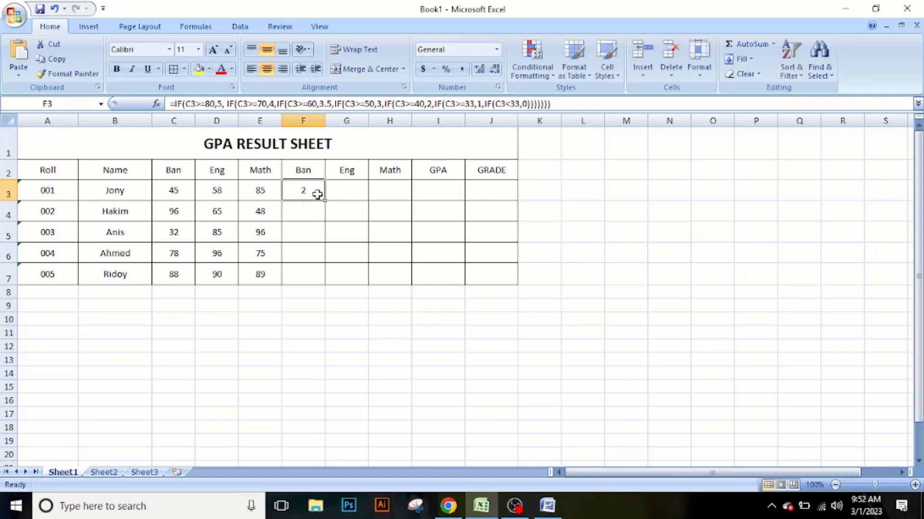
Step: Fill the Ban grade-point formula from cell F3 down through F7
left_click_drag(324, 201, 324, 276)
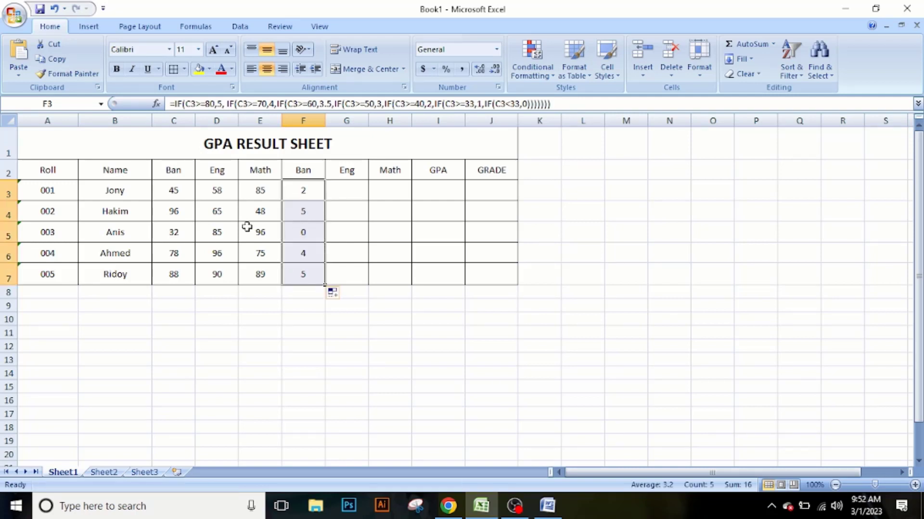
Step: Paste the copied nested IF text into cell G3 and put an equals sign in front of it
left_click(348, 195)
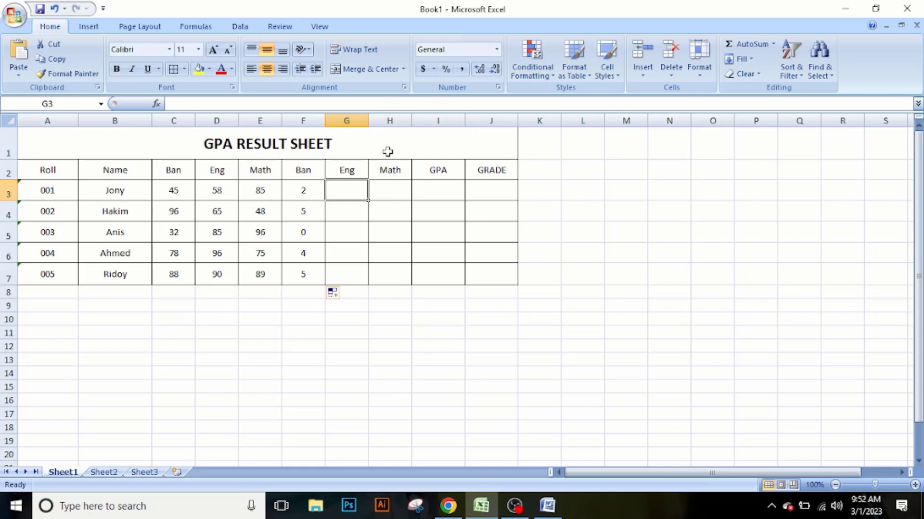
double_click(354, 190)
right_click(354, 191)
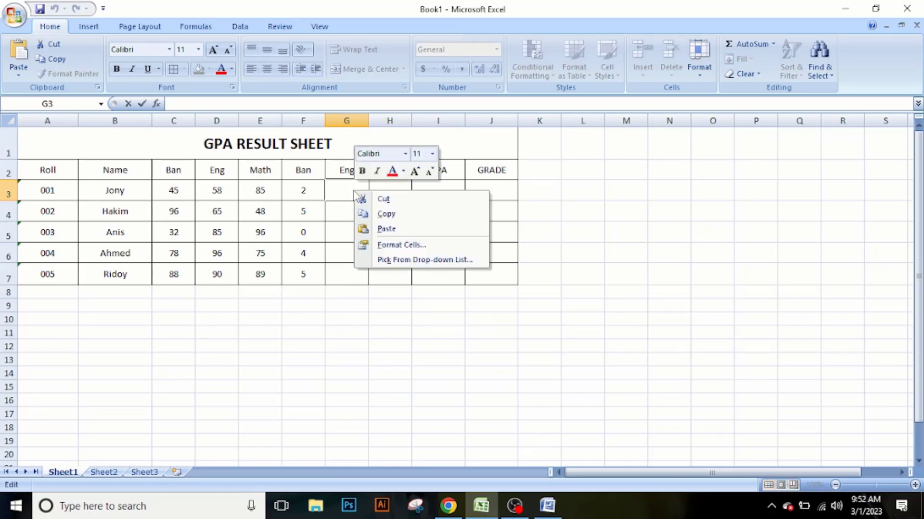
left_click(368, 233)
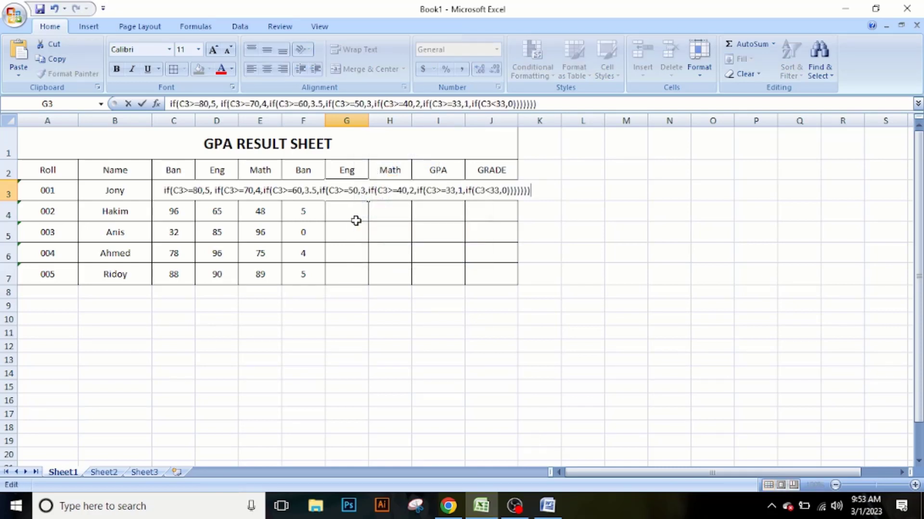
left_click(186, 104)
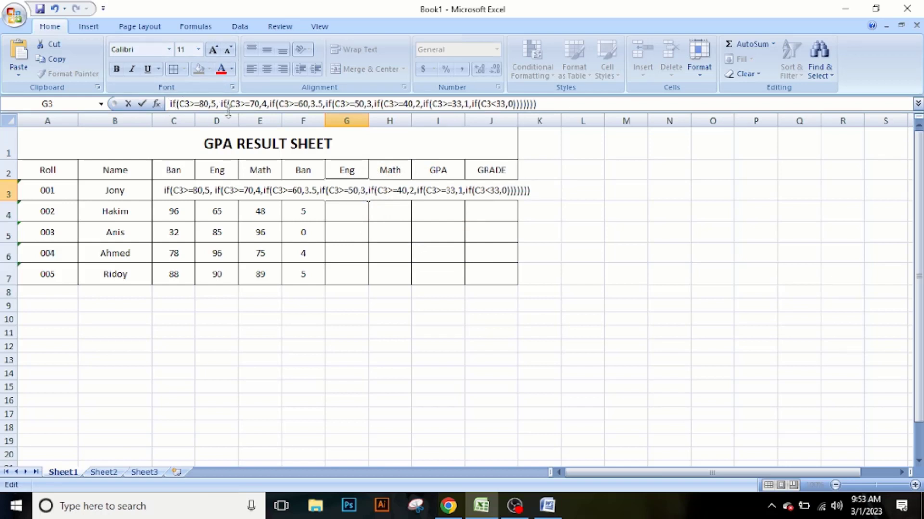
key("Home")
type("=")
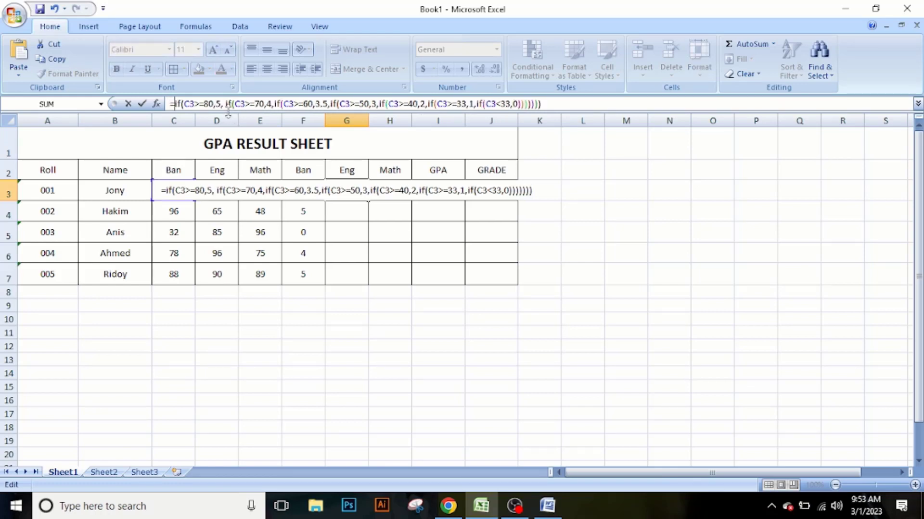
Step: Change the cell reference in the >=80 and >=70 conditions of the G3 formula to e3
key("Right")
key("Right")
key("Right")
key("Right")
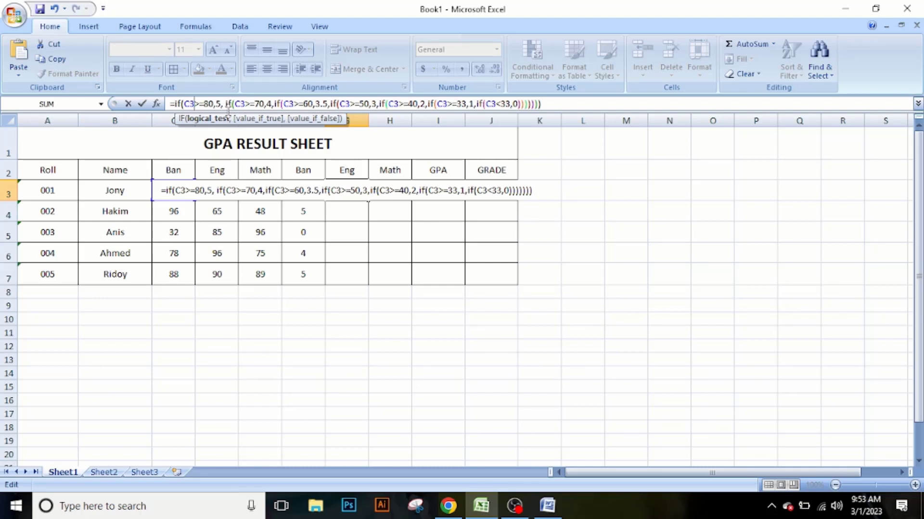
key("BackSpace")
key("BackSpace")
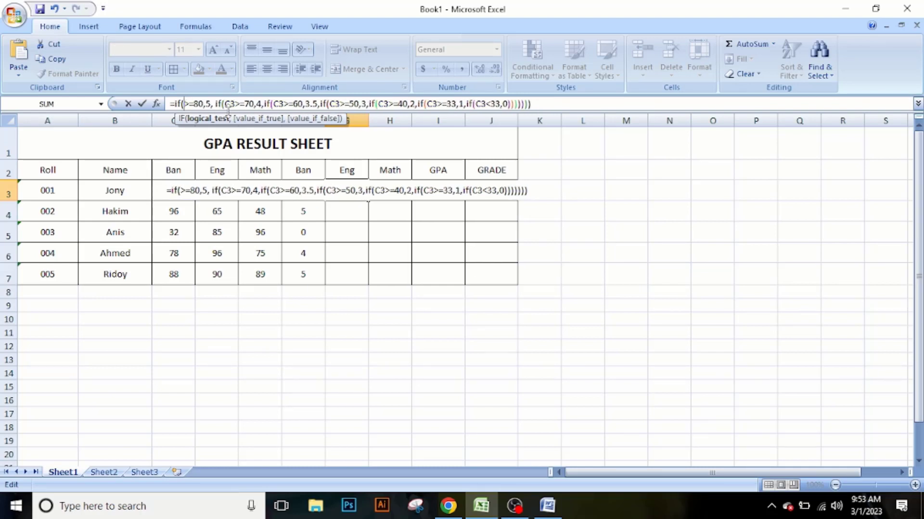
type("e3")
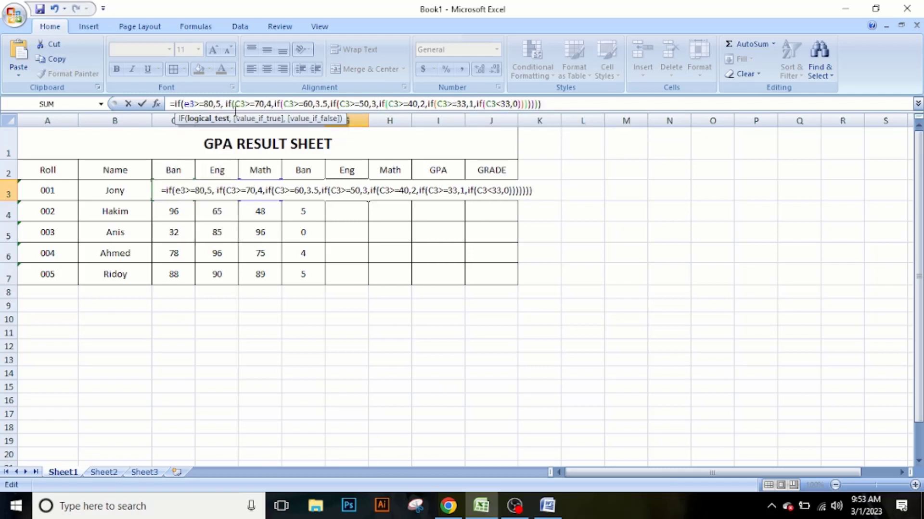
left_click(243, 106)
key("BackSpace")
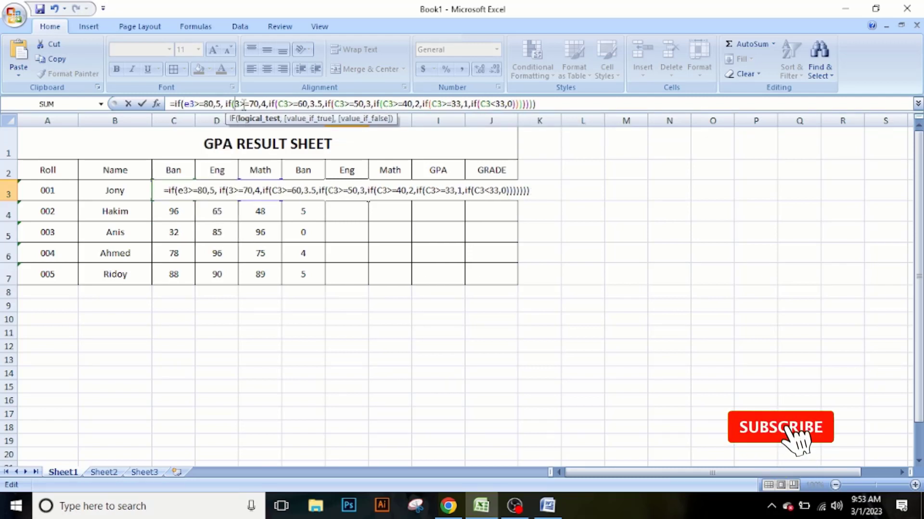
type("e")
Step: Change the cell reference in the >=60 and >=50 conditions of the G3 formula to e3
key("Right")
key("Right")
key("Right")
key("Right")
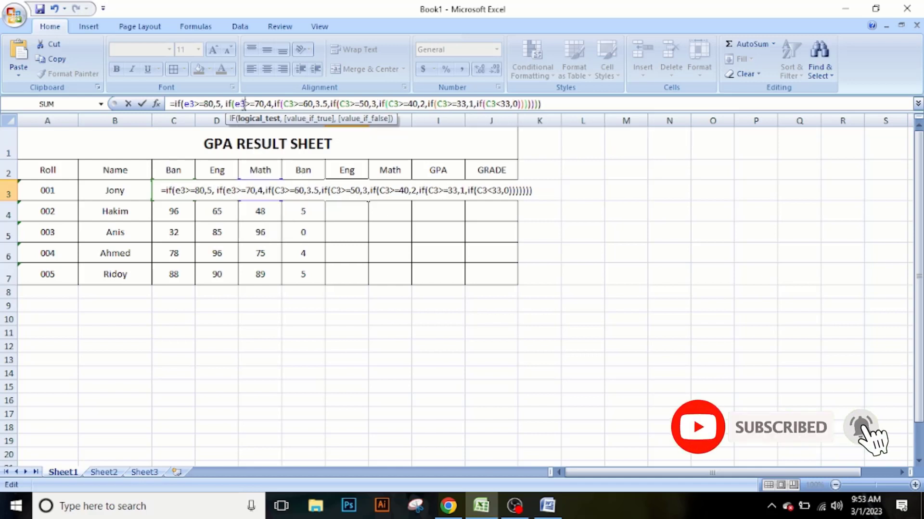
key("Right")
key("Right")
key("Right")
key("Right")
key("Right")
key("Right")
key("Right")
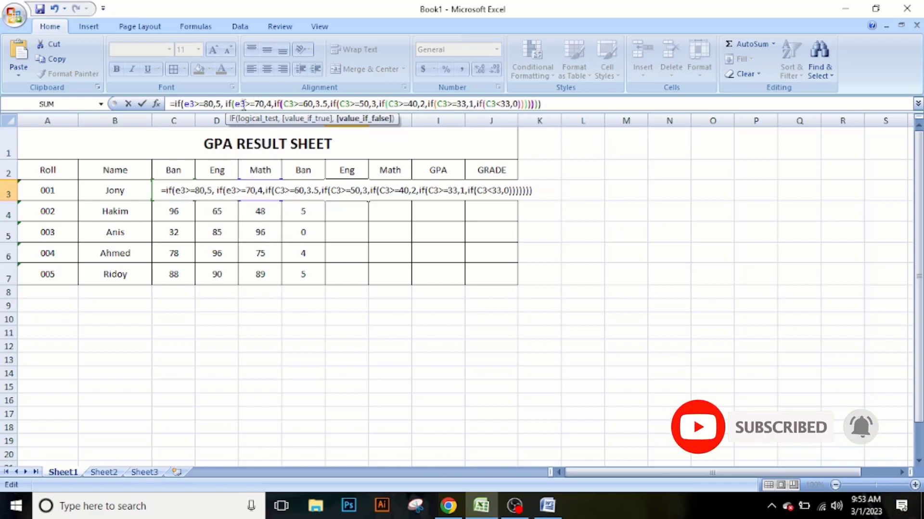
key("Delete")
type("e")
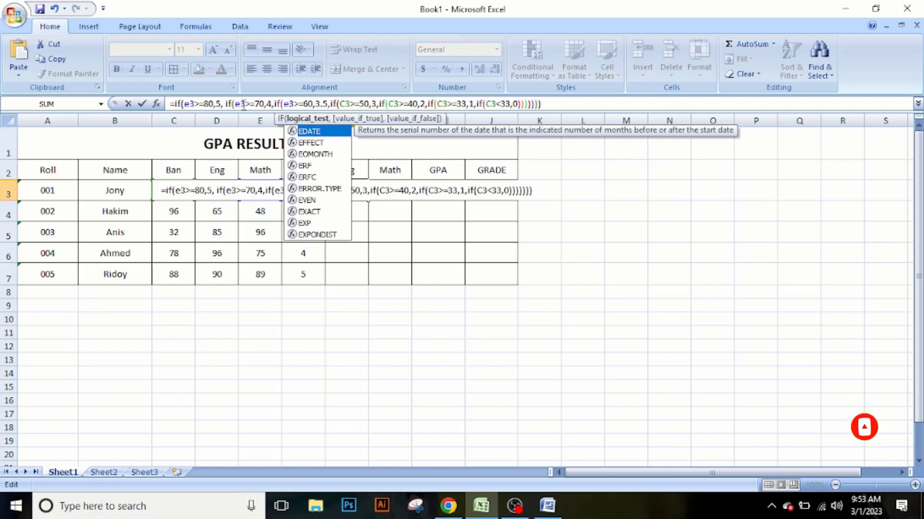
key("Right")
key("Right")
key("Right")
key("Right")
key("Right")
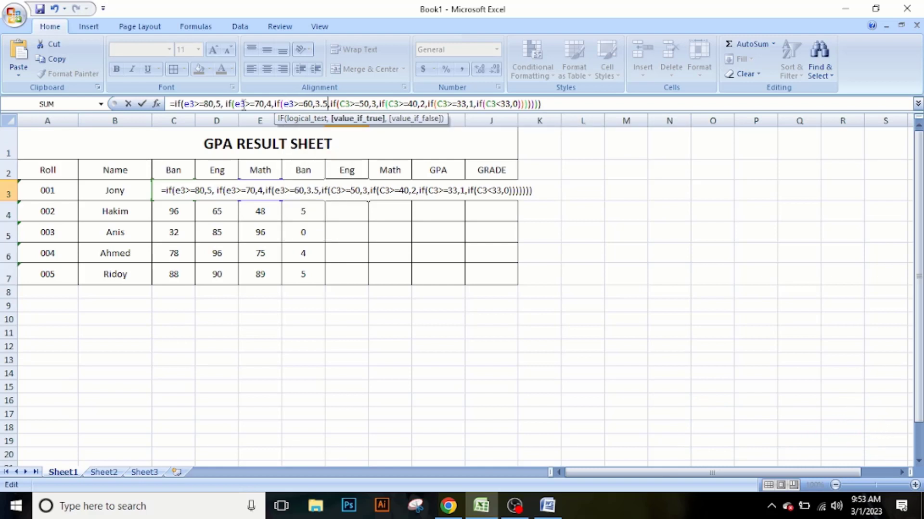
key("Right")
key("Right")
key("Right")
key("Right")
key("Right")
key("BackSpace")
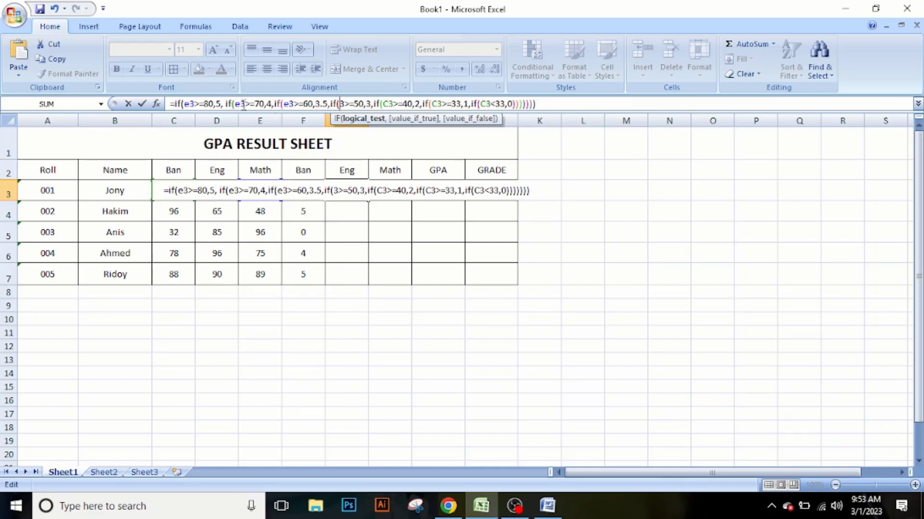
type("e")
Step: Change the cell reference in the >=40 and >=33 conditions of the G3 formula to e3
key("Right")
key("Right")
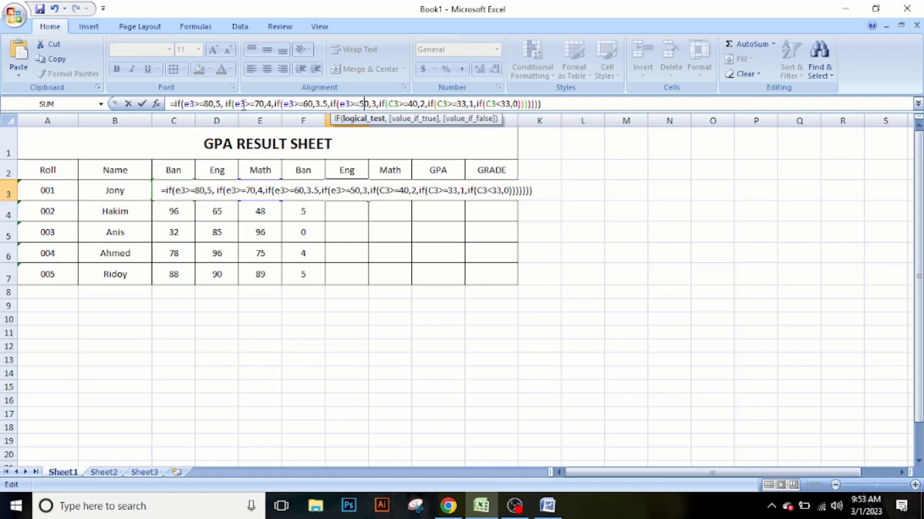
key("Right")
key("Right")
key("Right")
key("Right")
key("Right")
key("Right")
key("Right")
key("Right")
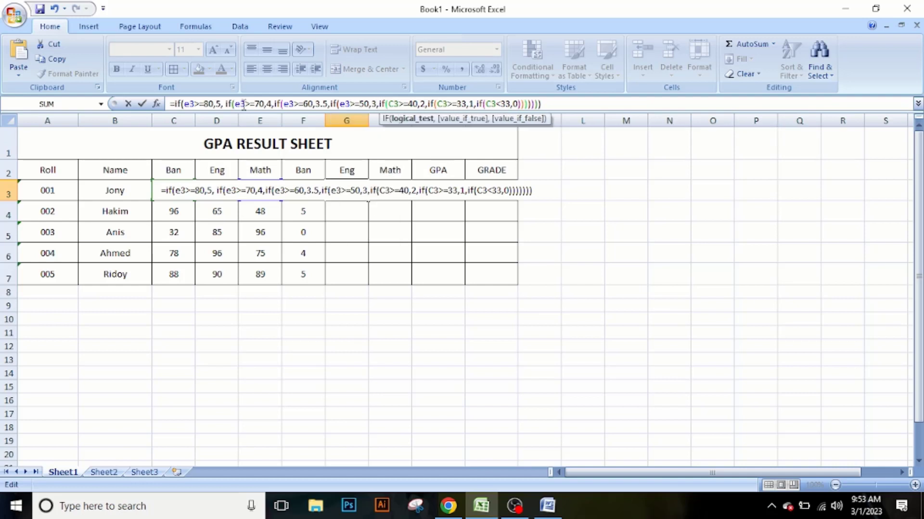
key("BackSpace")
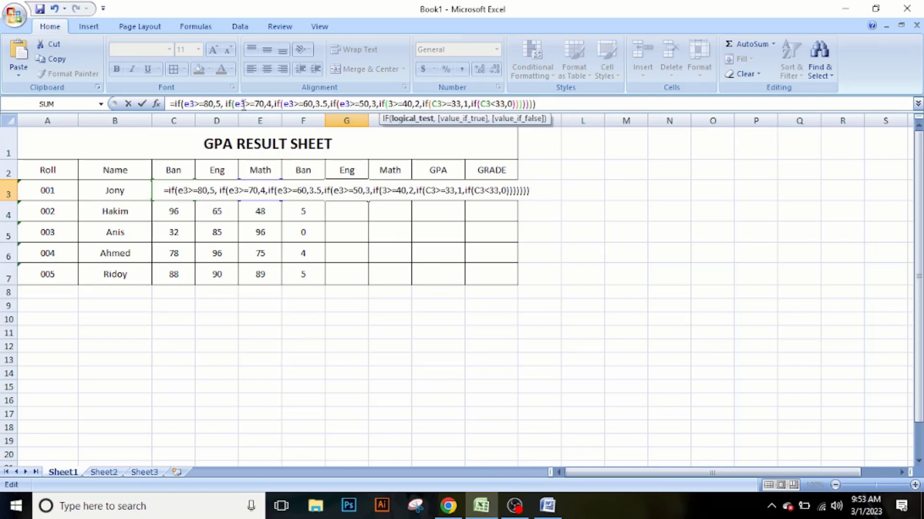
type("e")
key("Right")
key("Right")
key("Right")
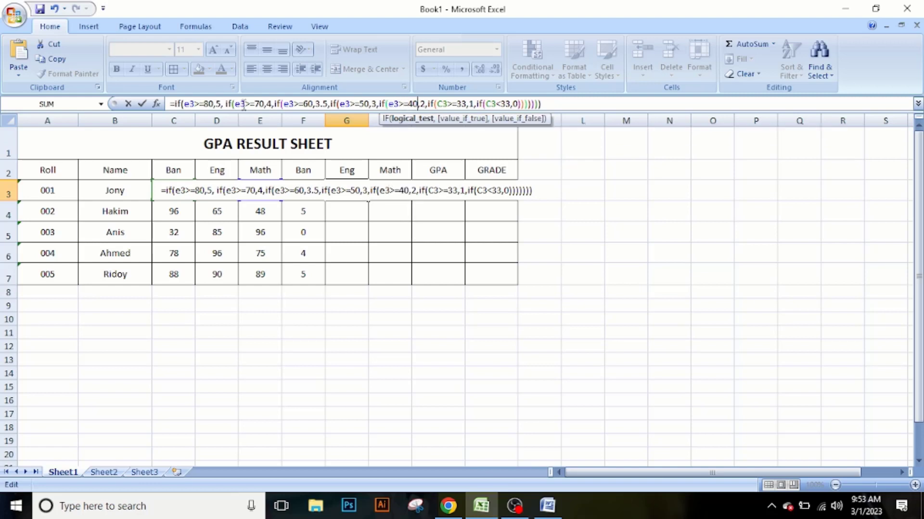
key("Right")
key("Right")
key("Right")
key("Right")
key("Right")
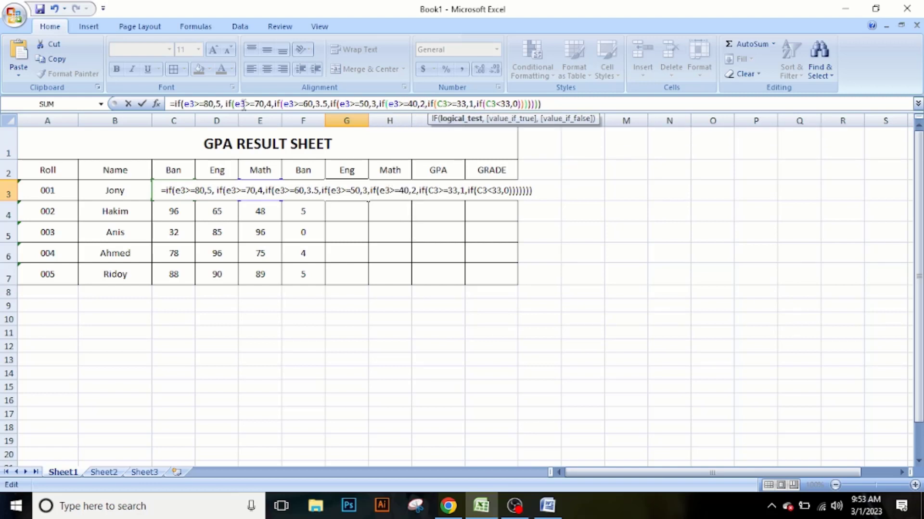
key("BackSpace")
type("e")
Step: Change the cell reference in the final <33 condition of the G3 formula to e3 and enter the formula
key("Right")
key("Right")
key("Right")
key("Right")
key("Right")
key("Right")
key("Right")
key("Right")
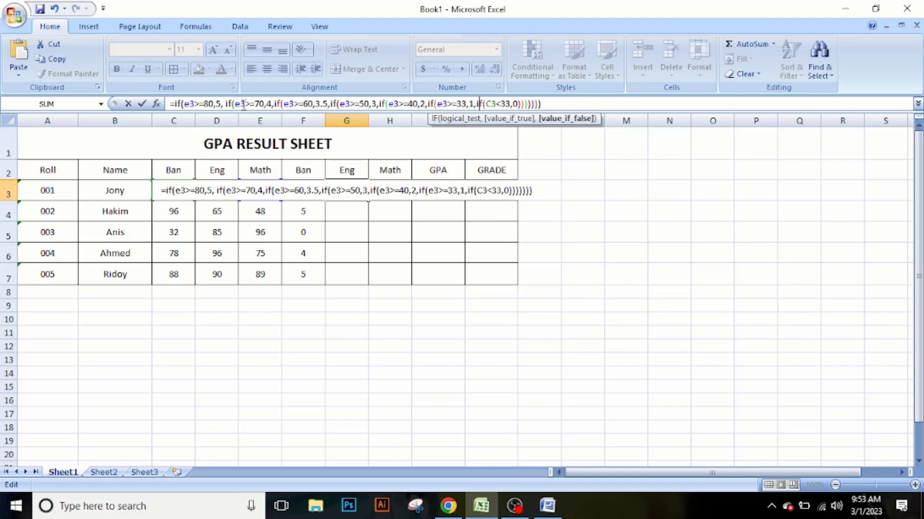
key("BackSpace")
type("e")
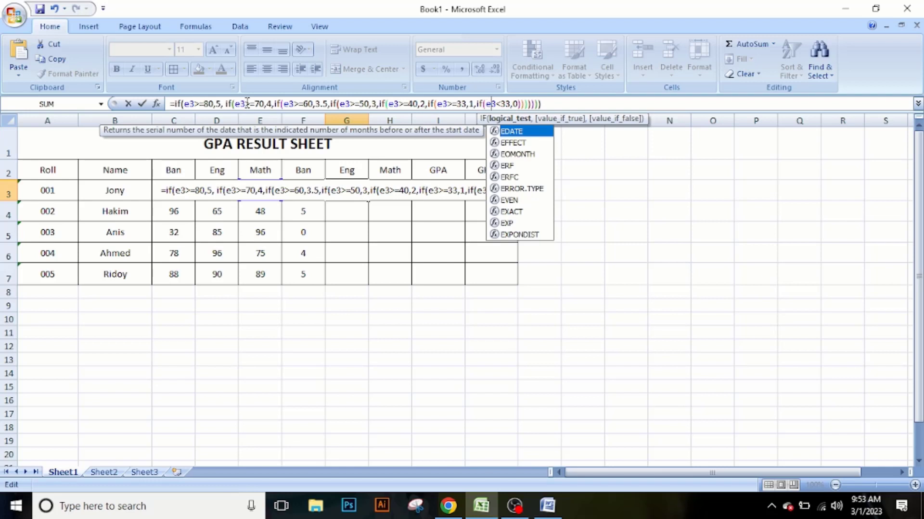
left_click(571, 105)
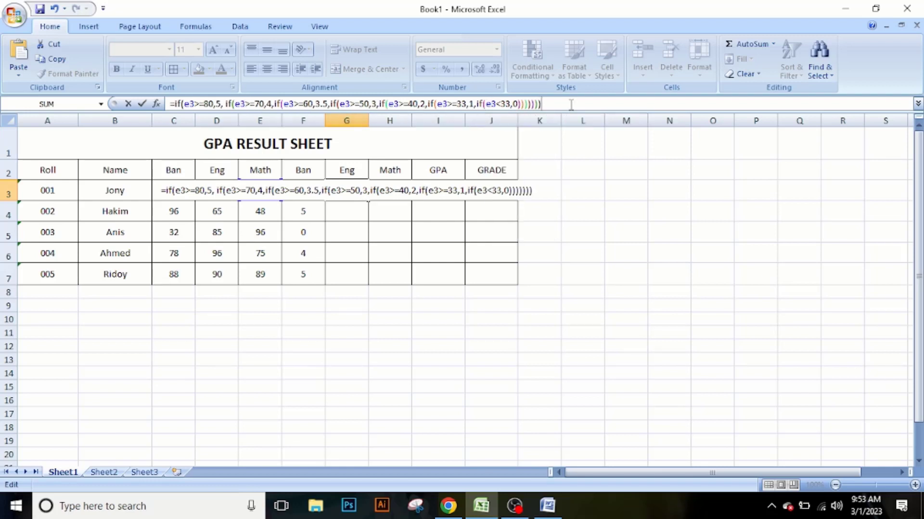
key("Return")
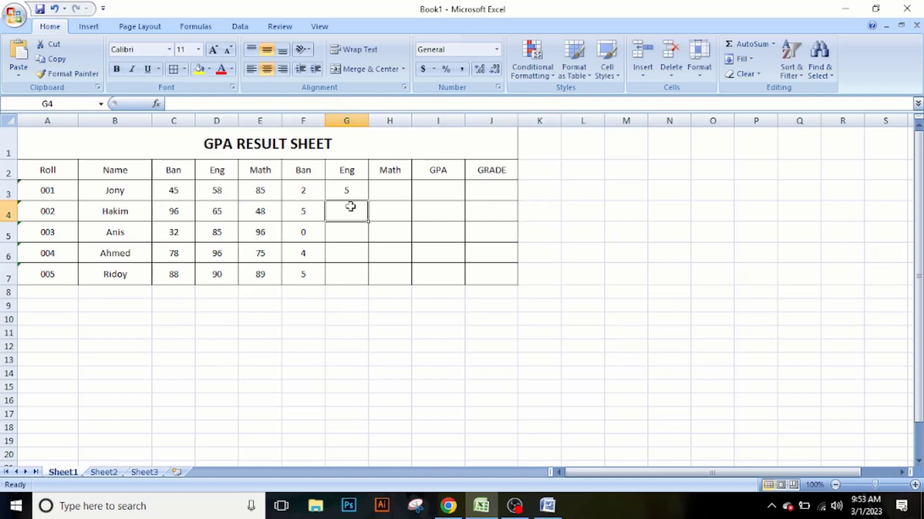
Step: Fill the formula in cell G3 down the Eng grade-point column through G7
left_click(352, 188)
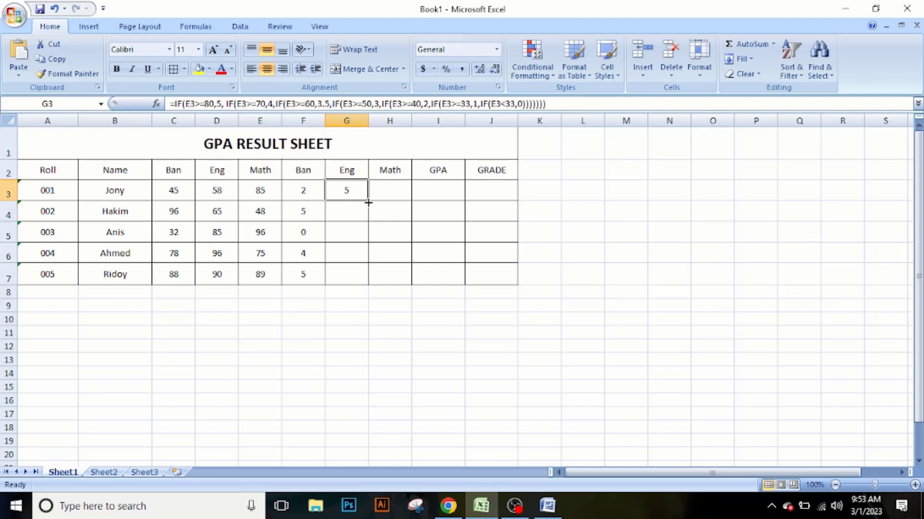
left_click_drag(368, 203, 368, 285)
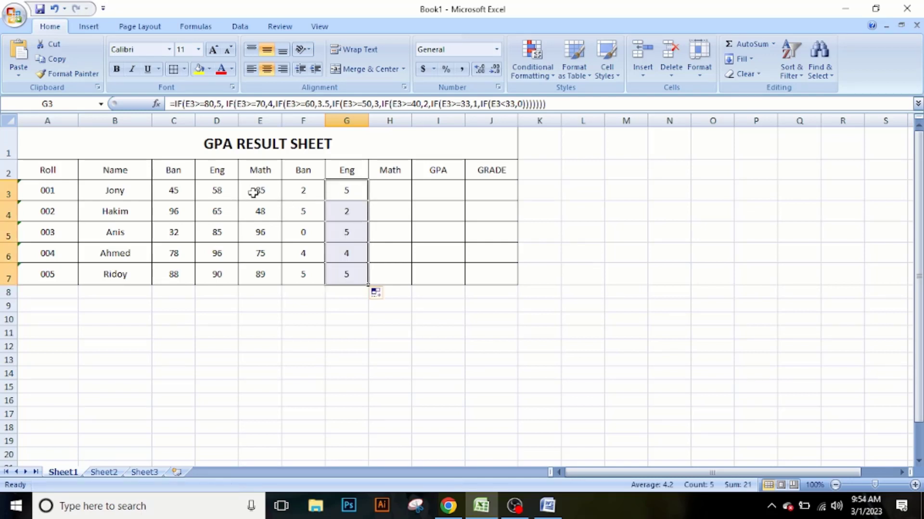
Step: Move the E3-based IF formula text out of cell G3 into cell H3 of the Math grade-point column
left_click(217, 194)
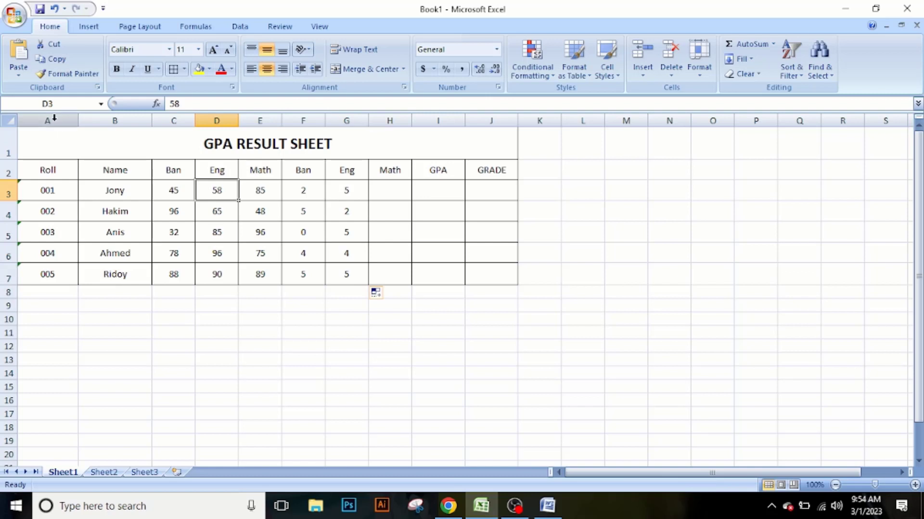
left_click(263, 193)
left_click(344, 192)
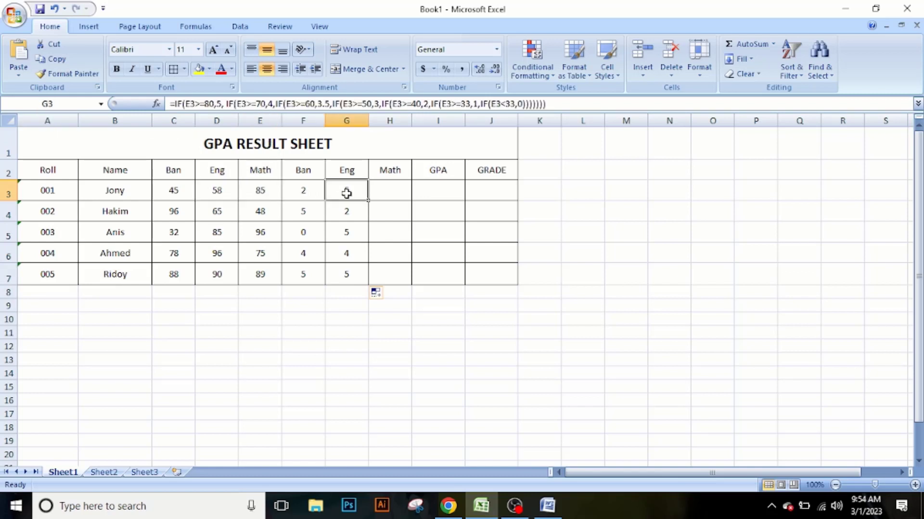
left_click_drag(538, 104, 165, 103)
key("ctrl+c")
right_click(175, 104)
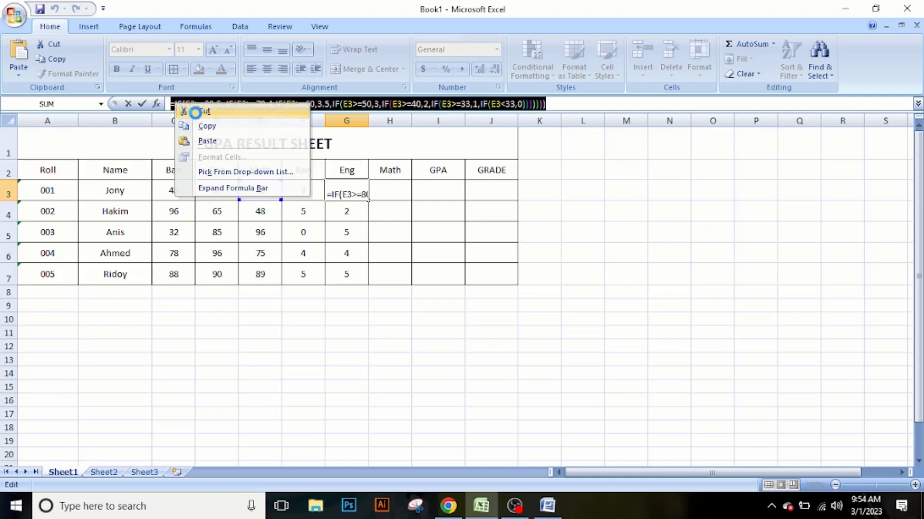
left_click(202, 111)
left_click(391, 187)
double_click(391, 187)
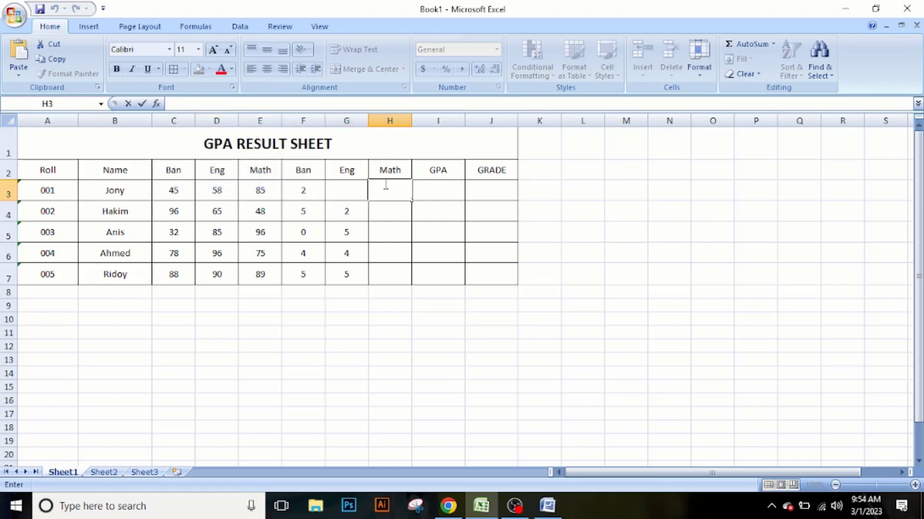
key("ctrl+v")
key("Return")
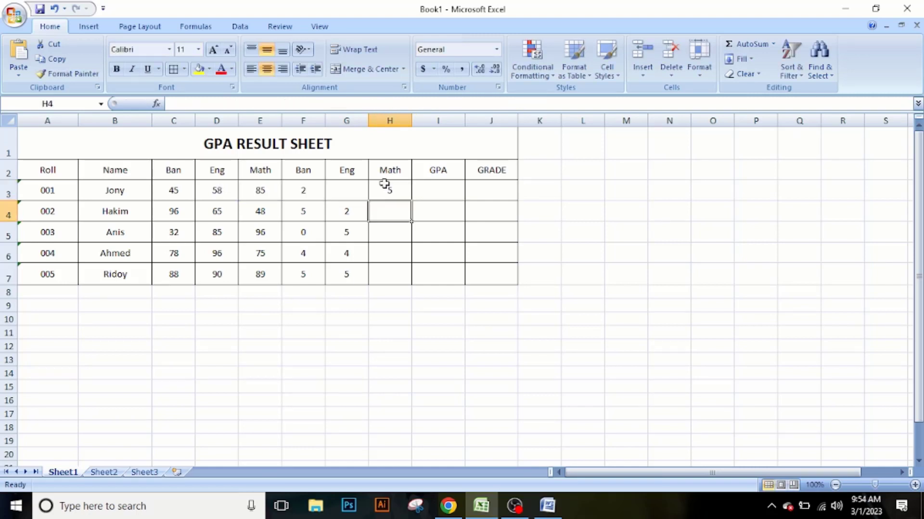
Step: Fill the Math grade-point formula from cell H3 down through H7
left_click(397, 189)
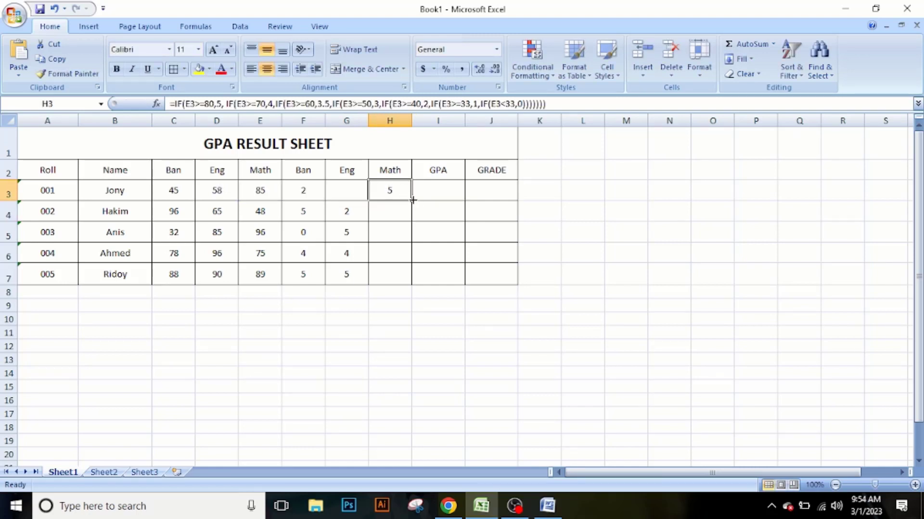
left_click_drag(412, 204, 418, 287)
Step: Clear the misplaced Math formulas from cells G4 through G7 of the Eng grade-point column
left_click(345, 198)
left_click(343, 212)
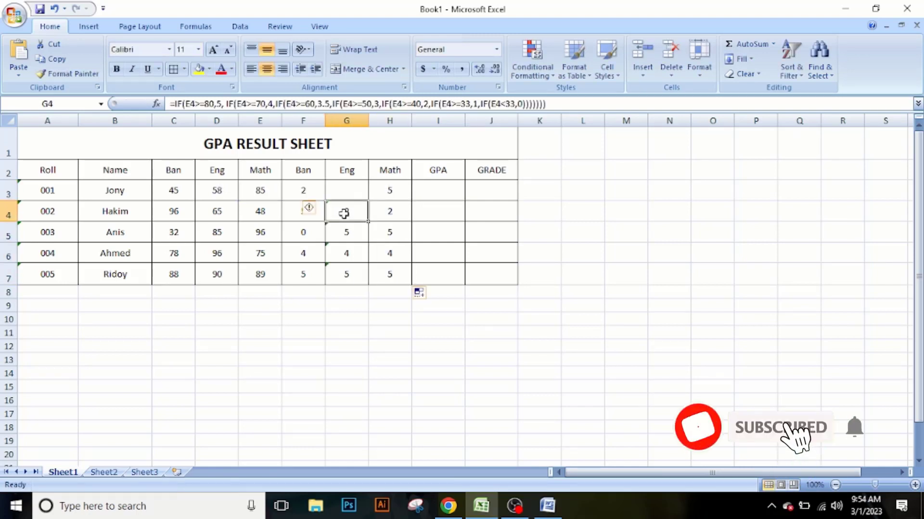
left_click(355, 235)
key("Delete")
left_click(353, 248)
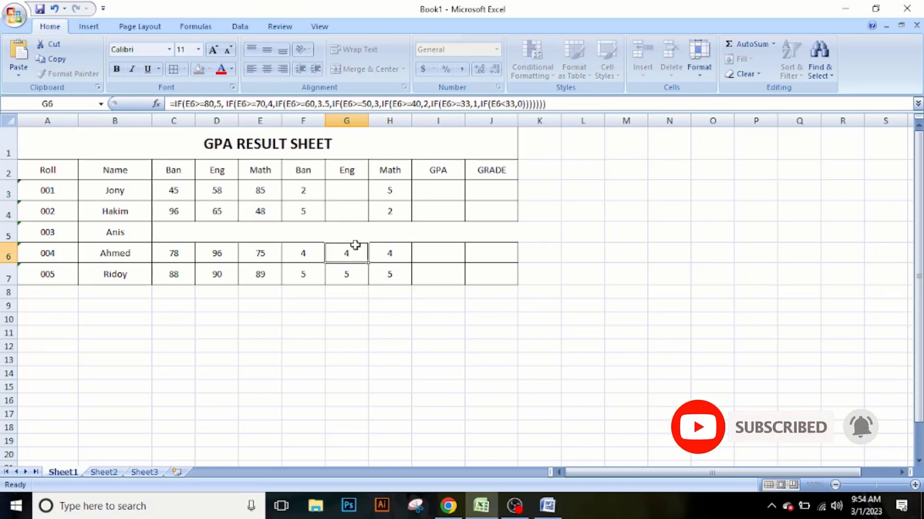
key("Delete")
left_click(350, 267)
key("BackSpace")
left_click(357, 188)
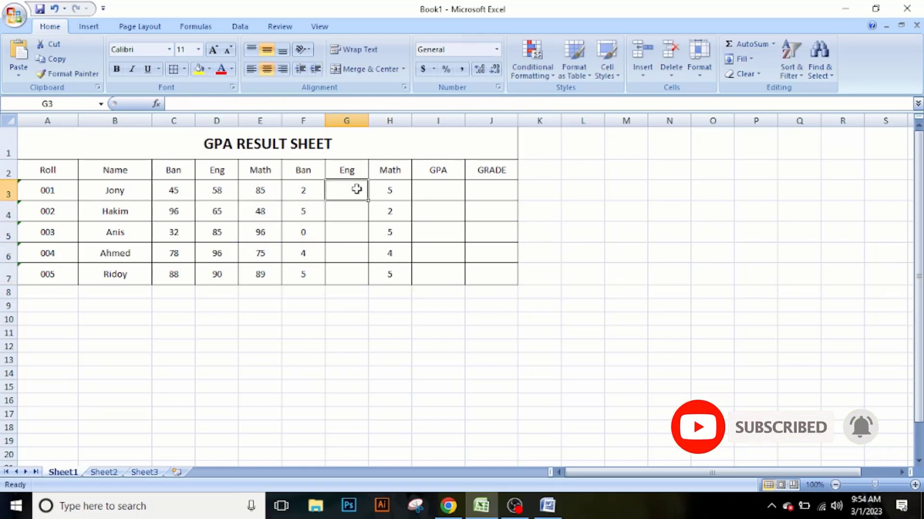
Step: Paste the E3-based IF formula into cell G3 and change the reference in its >=80 test to D3
key("ctrl+v")
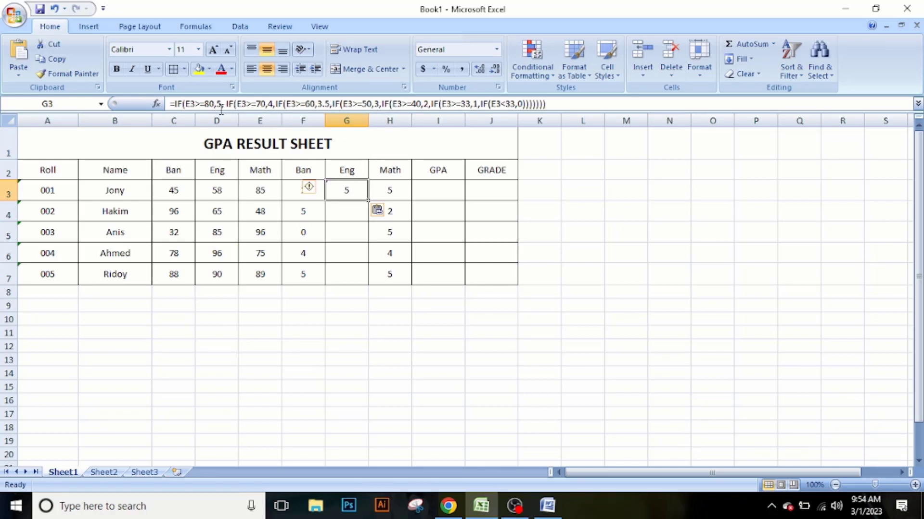
left_click(190, 104)
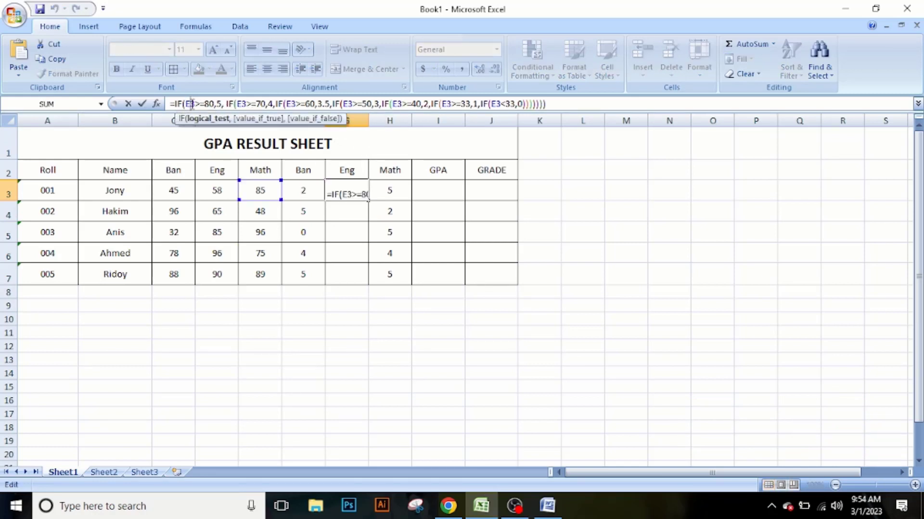
double_click(191, 104)
left_click(243, 103, "shift")
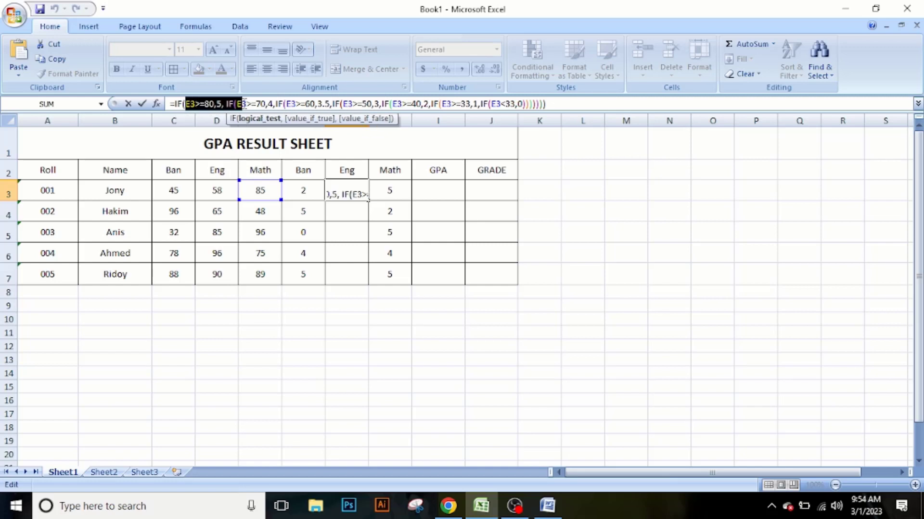
left_click(266, 104)
left_click(255, 120)
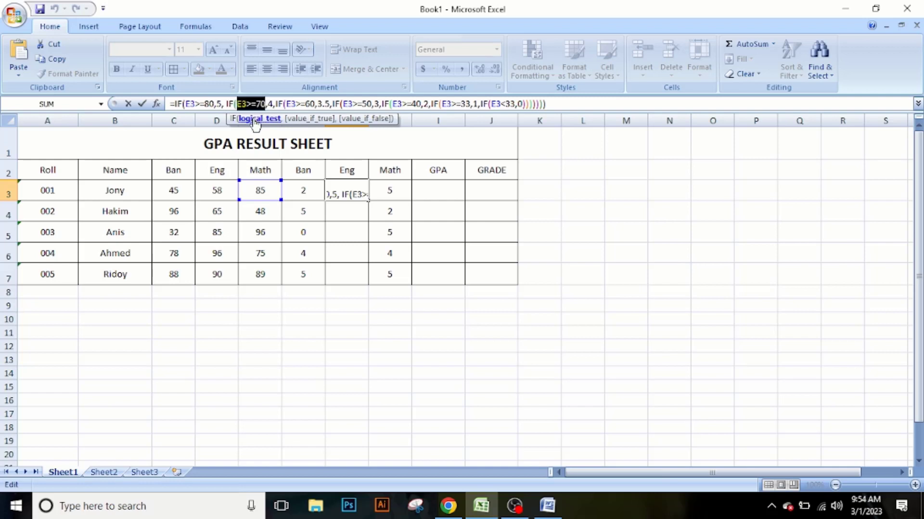
left_click(192, 104)
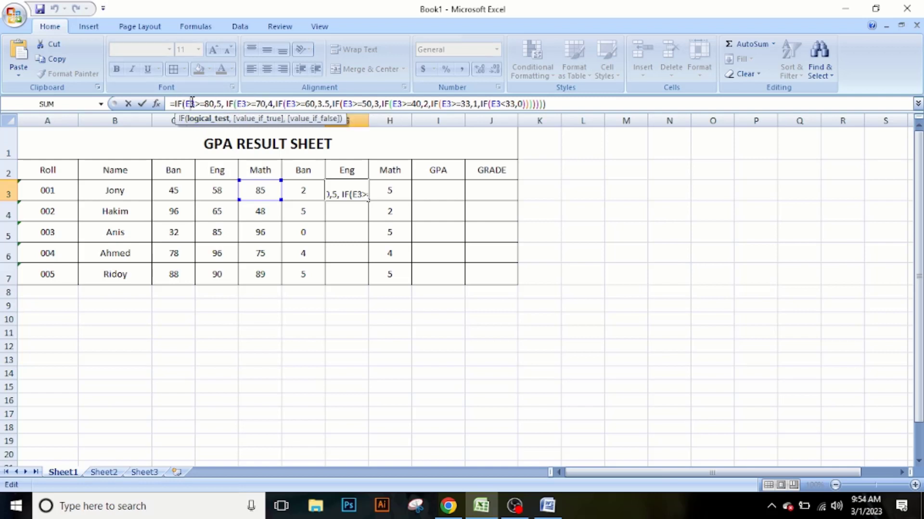
key("BackSpace")
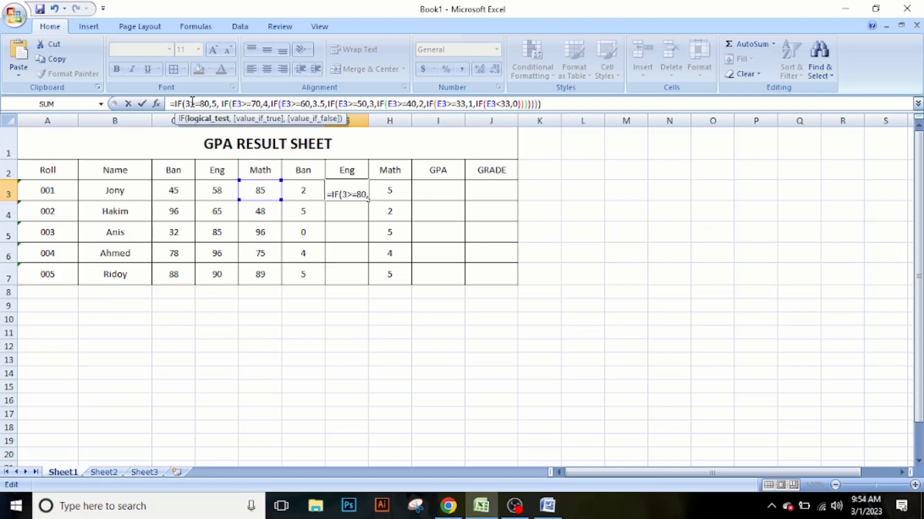
type("d")
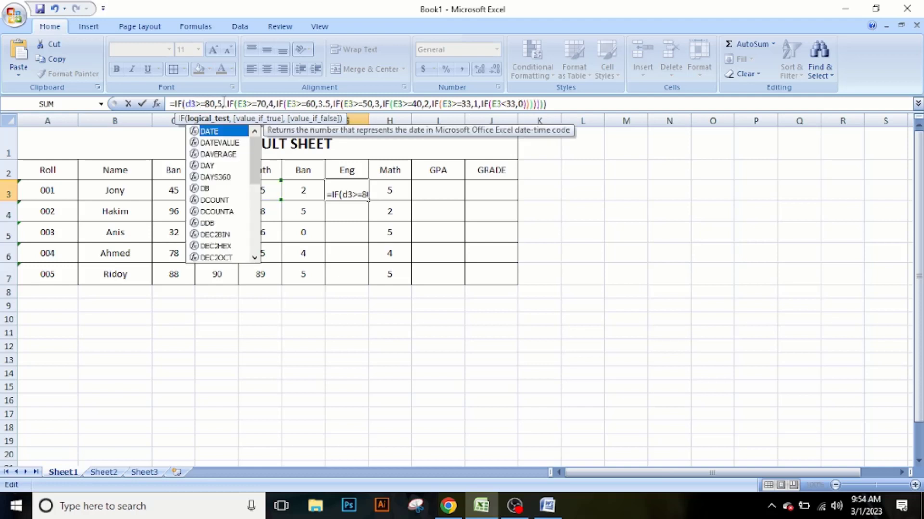
Step: Change the references in the >=70 and >=60 tests of the G3 formula to D3
left_click(243, 103)
key("BackSpace")
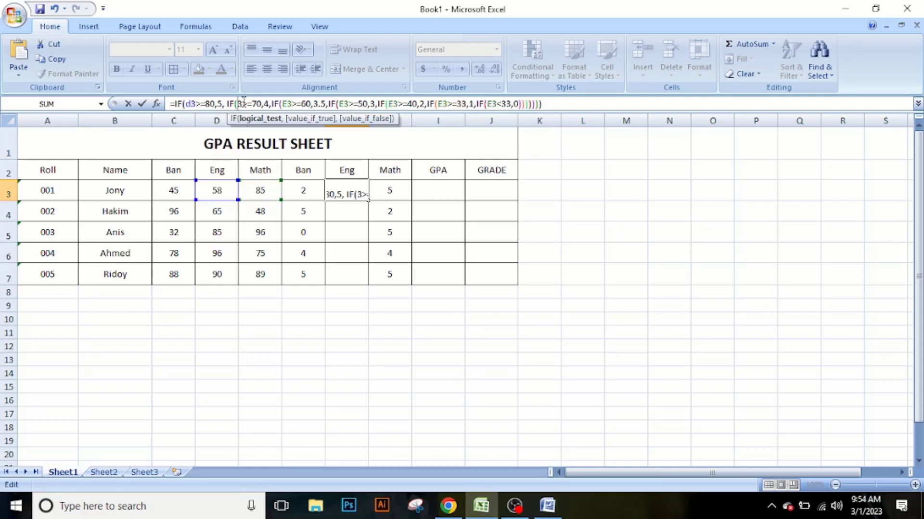
type("d")
key("Right")
key("Right")
key("Right")
key("Right")
key("Right")
key("Right")
key("Right")
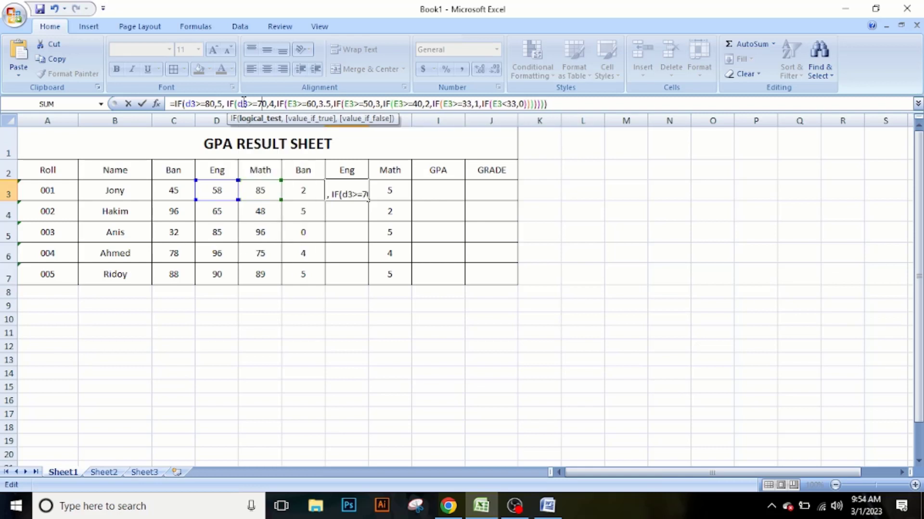
key("Right")
key("Right")
key("Right")
key("Right")
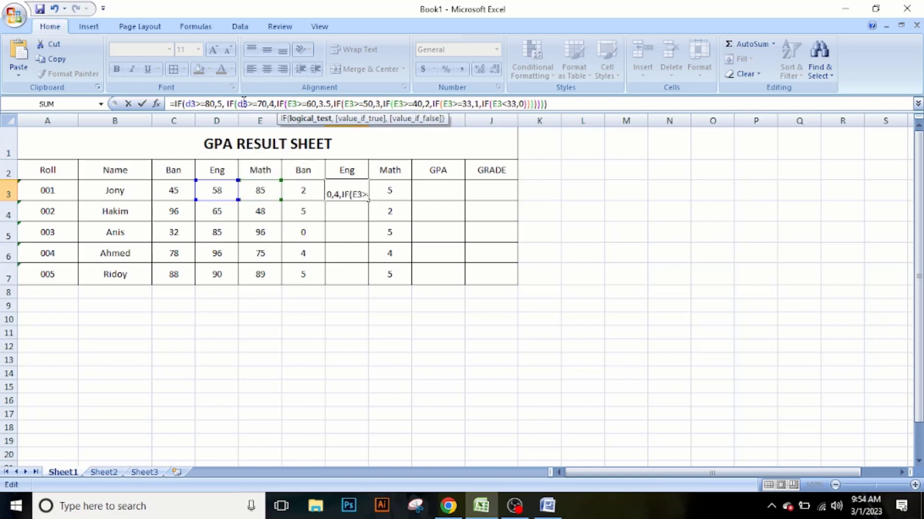
key("Delete")
type("d")
Step: Change the references in the >=50 and >=40 tests of the G3 formula to D3
key("Right")
key("Right")
key("Right")
key("Right")
key("Right")
key("Right")
key("Right")
key("Right")
key("Right")
key("Right")
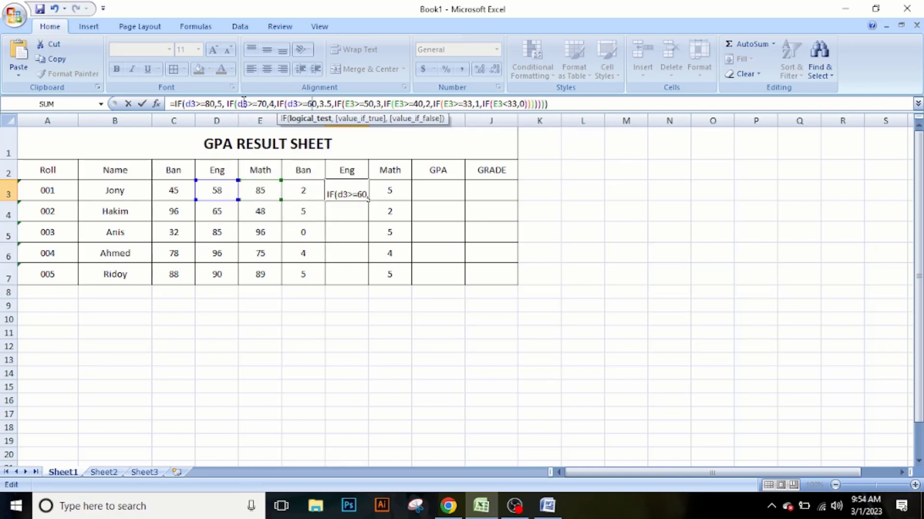
key("Right")
key("Right")
key("Right")
key("Right")
key("Right")
key("Right")
key("Right")
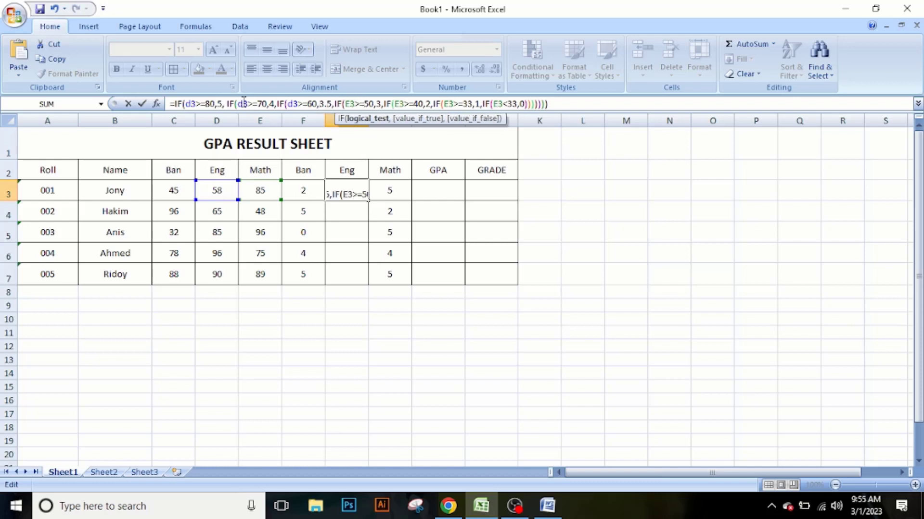
key("BackSpace")
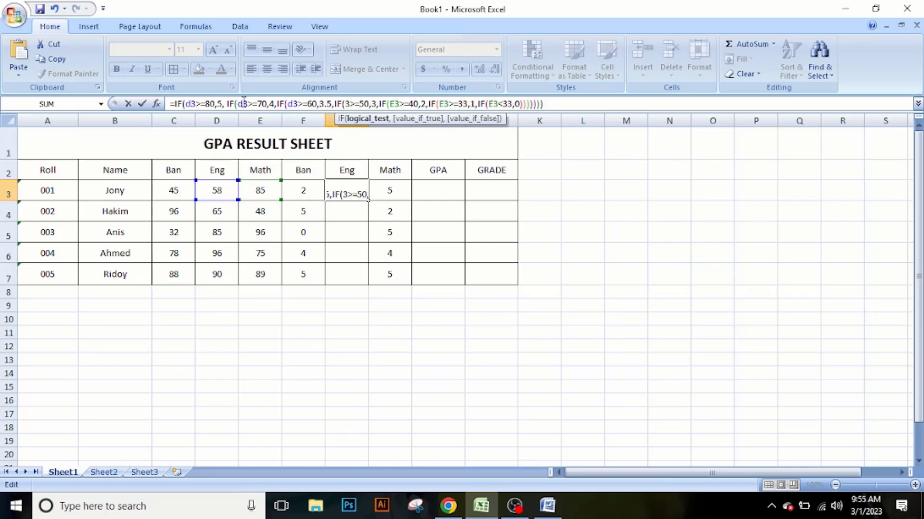
type("d")
key("Right")
key("Right")
key("Right")
key("Right")
key("Right")
key("Right")
key("Right")
key("Right")
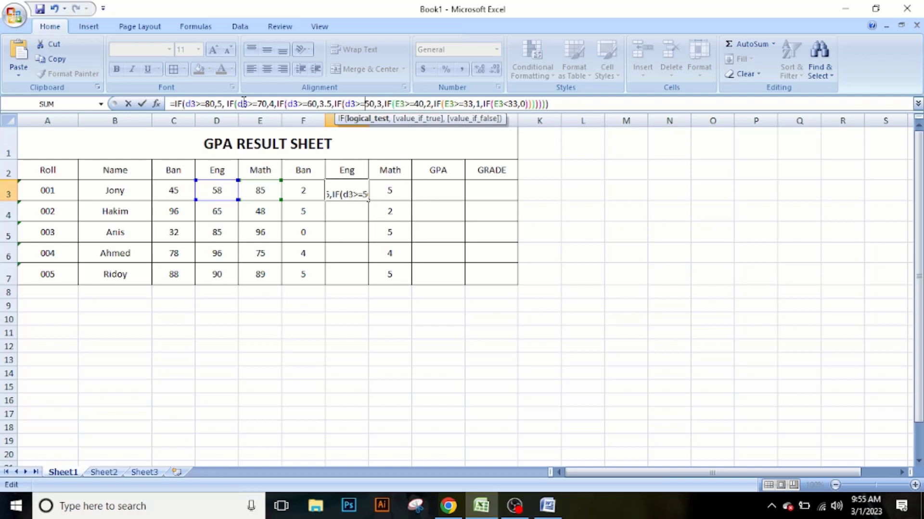
key("Right")
key("Right")
key("Right")
key("Right")
key("Right")
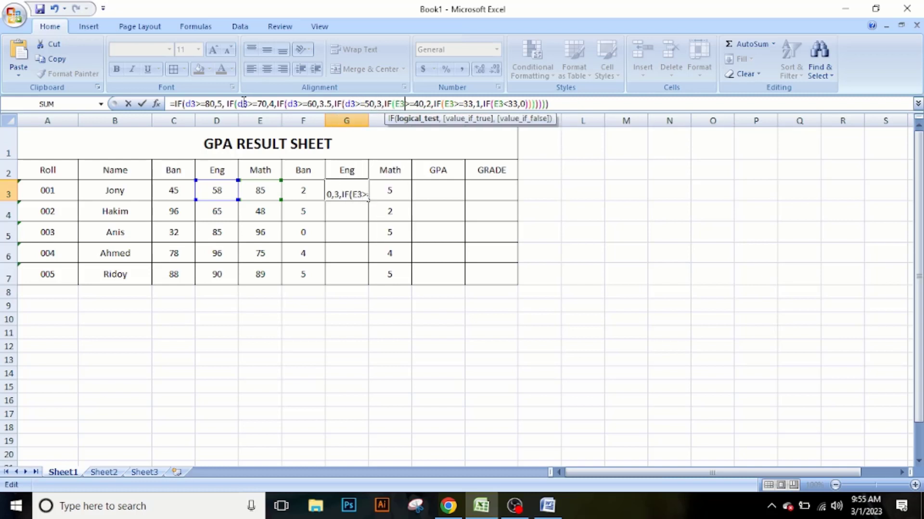
key("BackSpace")
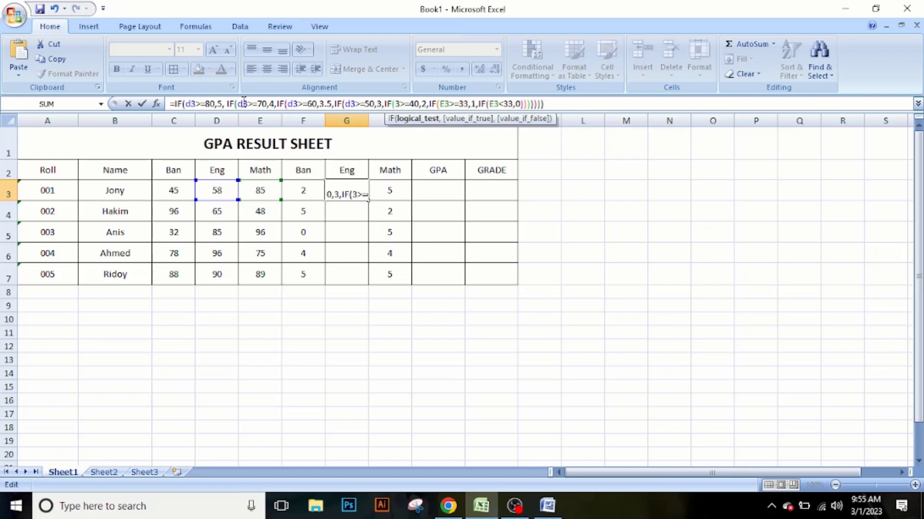
type("d")
Step: Change the references in the >=33 and <33 tests to D3 and commit the formula in cell G3
key("Right")
key("Right")
key("Right")
key("Right")
key("Right")
key("Right")
key("Right")
key("Right")
key("Right")
key("Right")
key("Right")
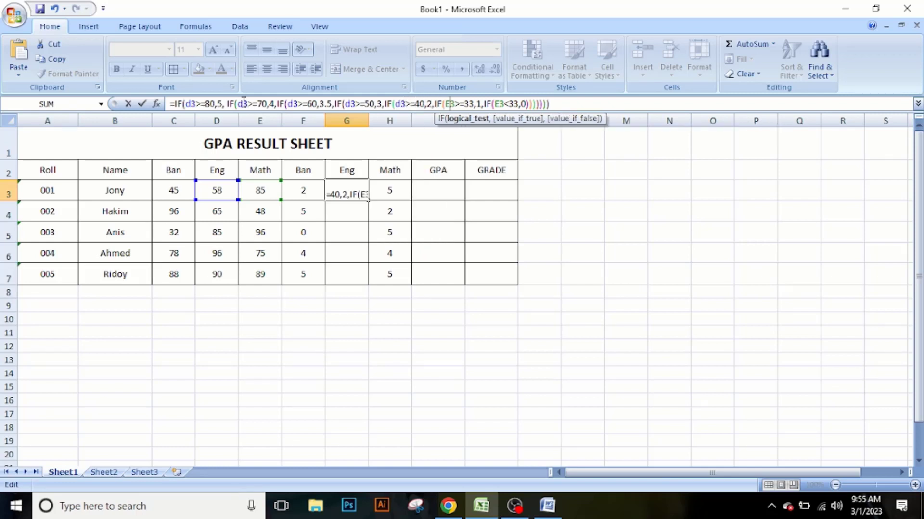
key("Delete")
type("d")
key("Right")
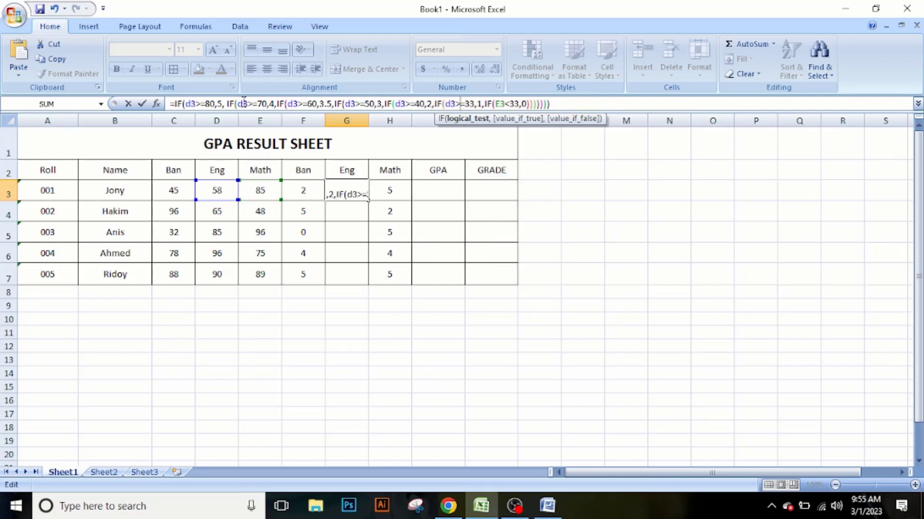
key("Right")
key("Right")
key("Right")
key("Right")
key("Right")
key("Right")
key("Right")
key("Right")
key("Right")
key("Right")
key("Right")
key("Right")
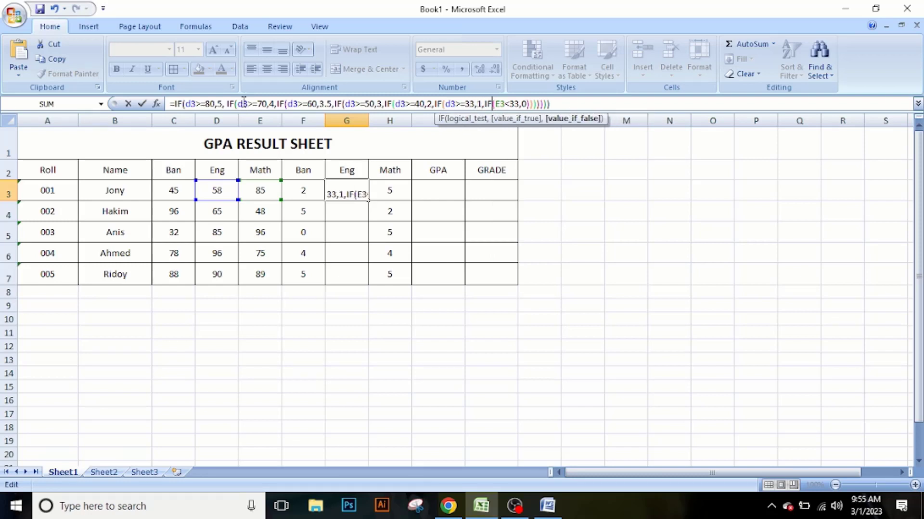
key("Right")
key("Right")
key("BackSpace")
type("d")
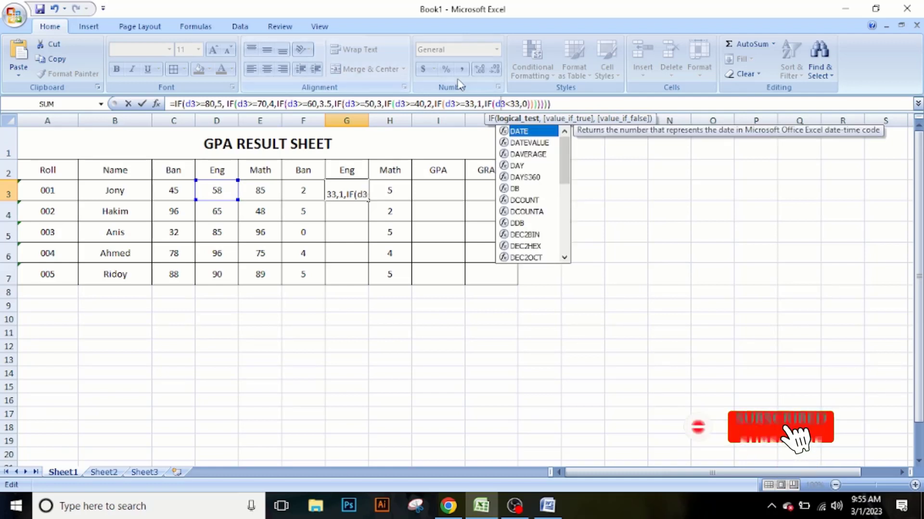
left_click(561, 102)
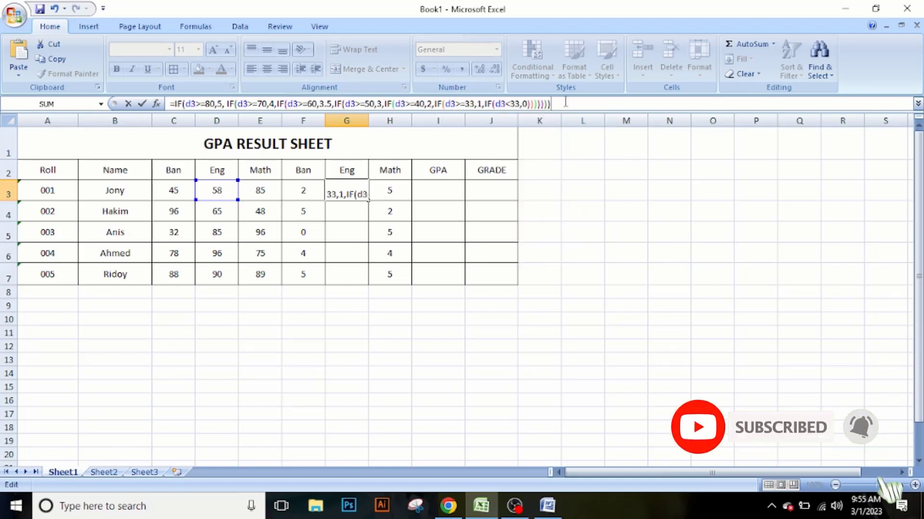
key("Return")
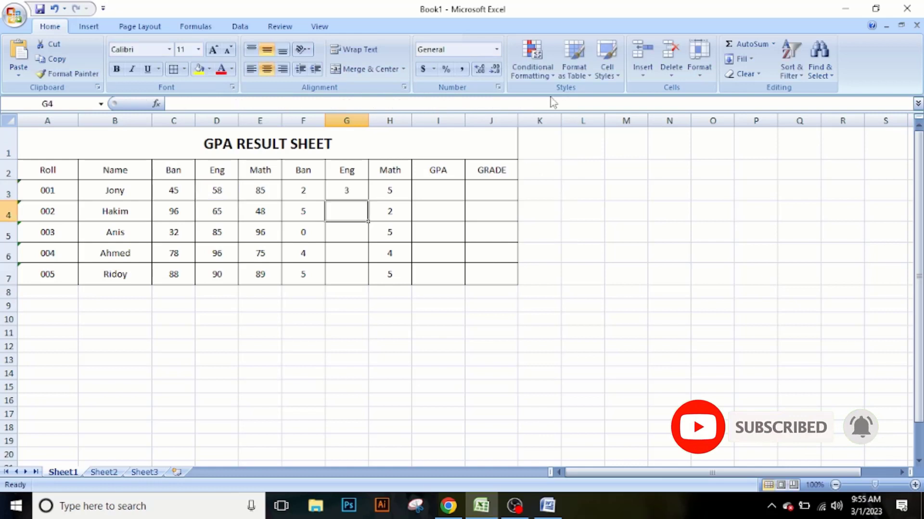
Step: Fill the D3-based Eng grade-point formula from cell G3 down through G7
left_click(362, 188)
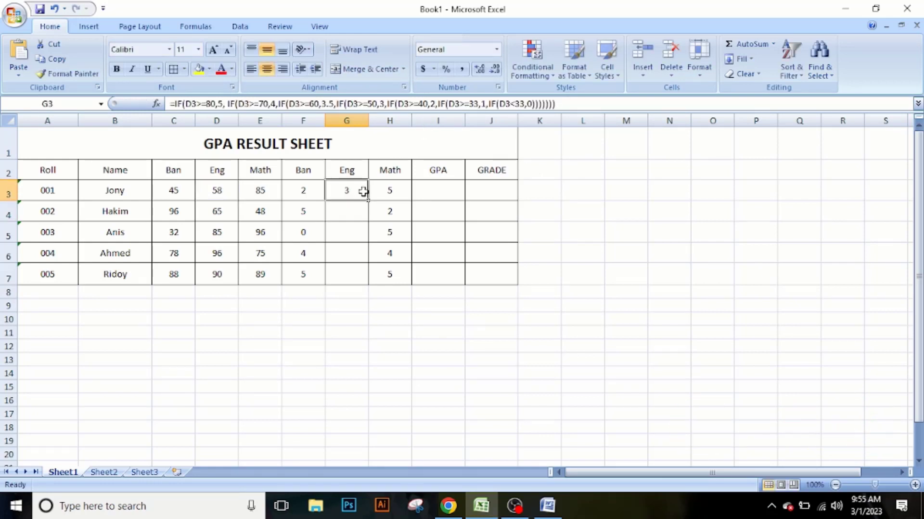
left_click_drag(368, 201, 366, 276)
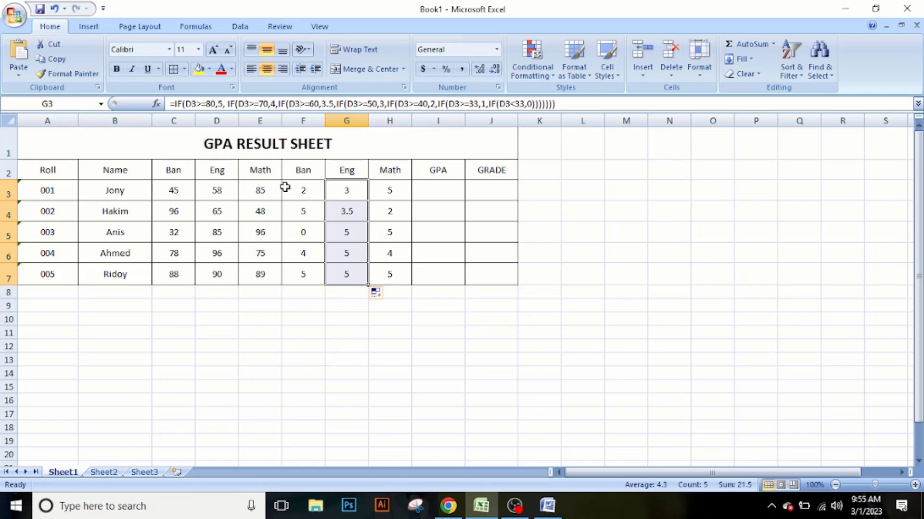
left_click(284, 165)
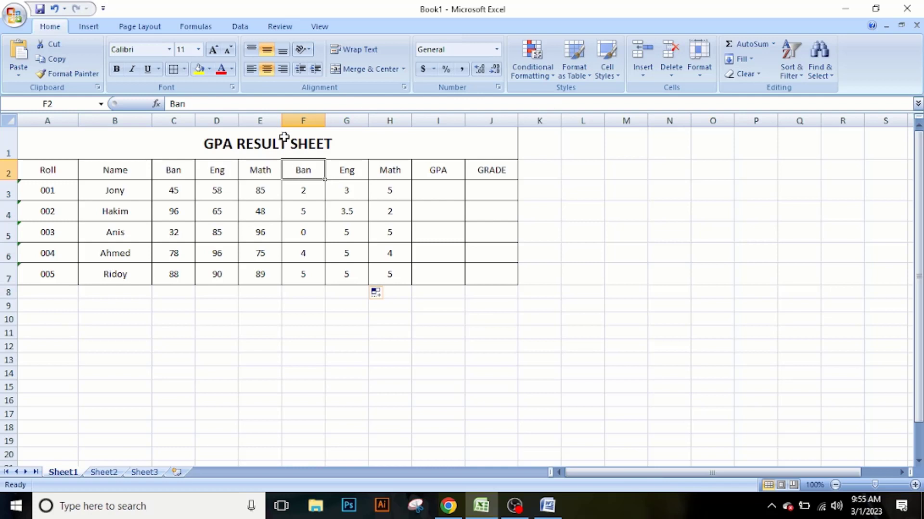
Step: Switch to the Word document and copy the Cell i3 formula =if(and(f3>0,g3>0,h3>0),average(f3:h3),0), including its equals sign
left_click(431, 189)
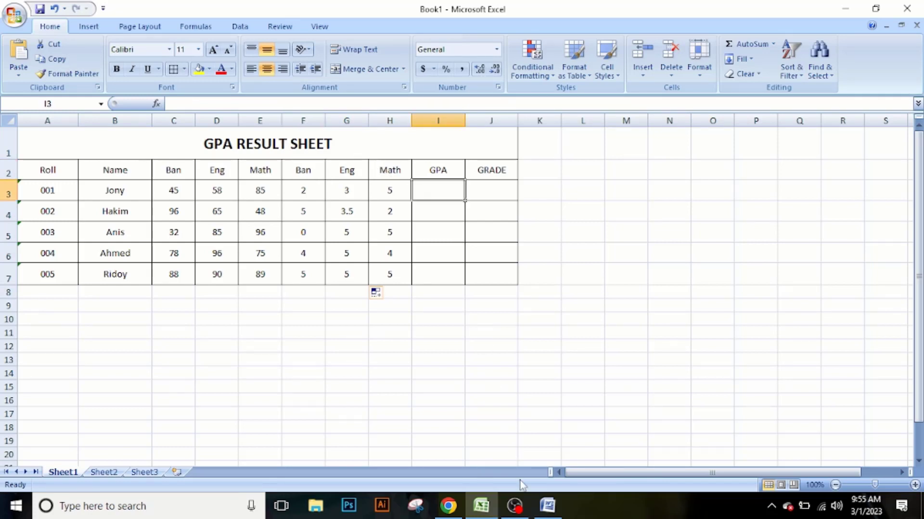
left_click(557, 513)
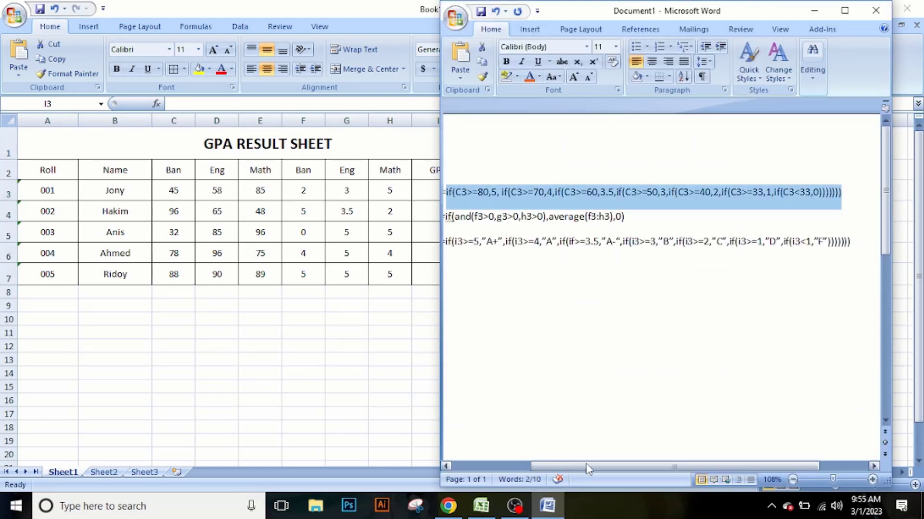
left_click_drag(584, 469, 505, 469)
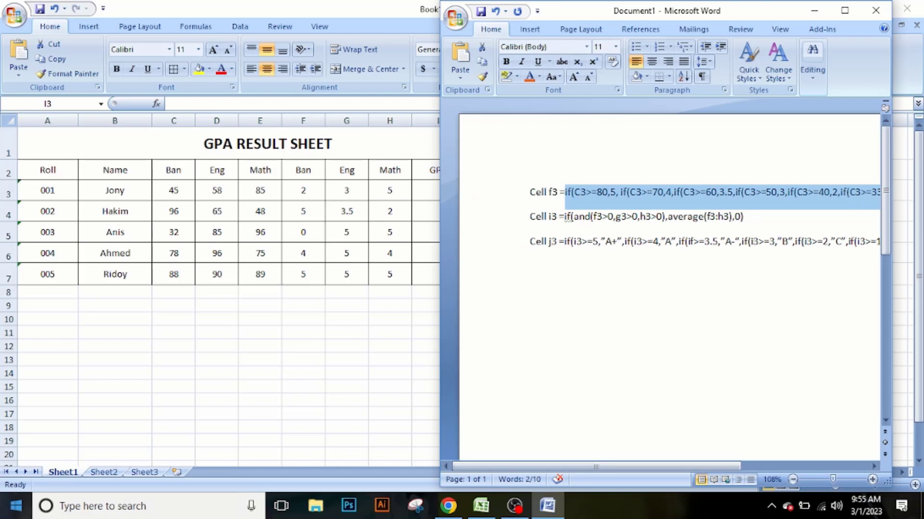
left_click(564, 217)
left_click_drag(565, 217, 743, 219)
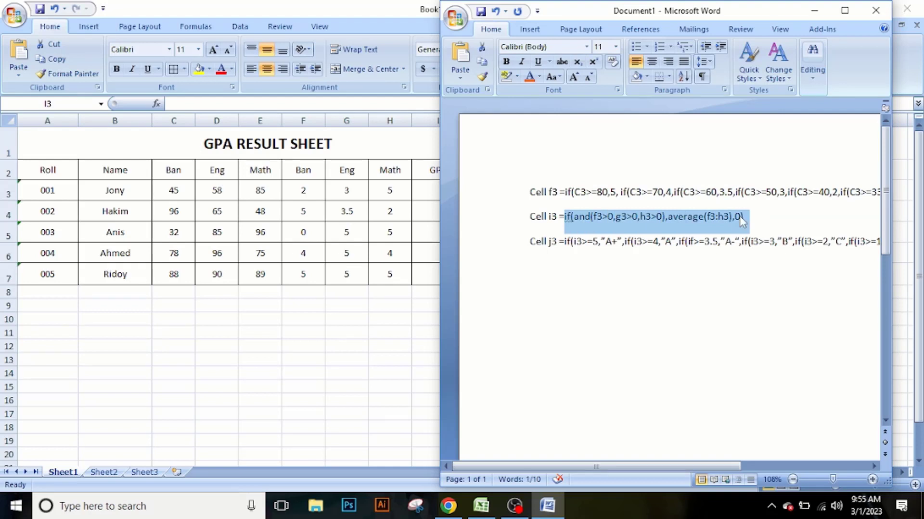
right_click(743, 219)
left_click(771, 240)
left_click(763, 217)
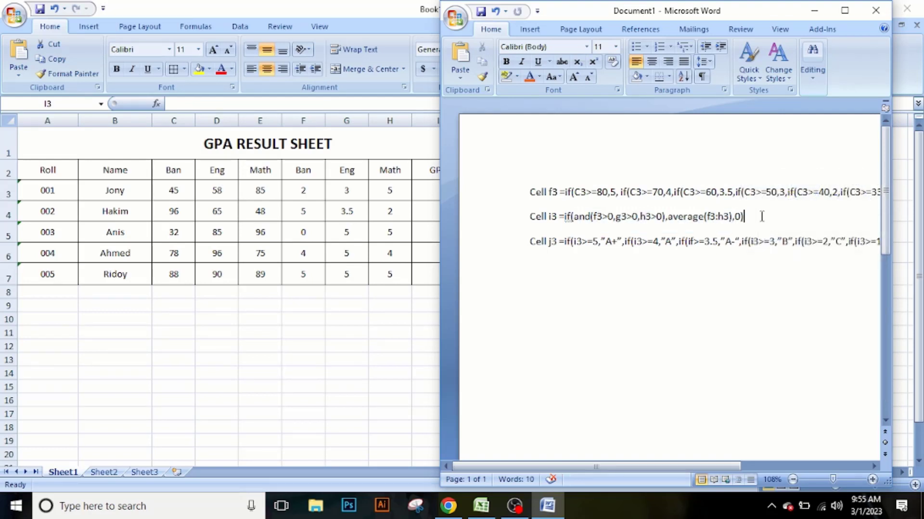
left_click_drag(744, 216, 559, 218)
right_click(563, 221)
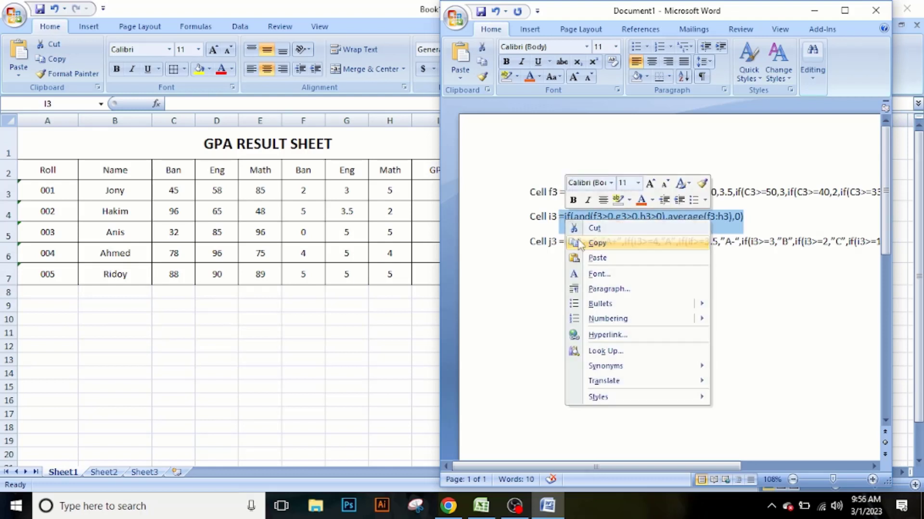
left_click(579, 244)
Step: Switch back to Excel and enter the copied formula =if(and(f3>0,g3>0,h3>0),average(f3:h3),0) in GPA cell I3
left_click(424, 190)
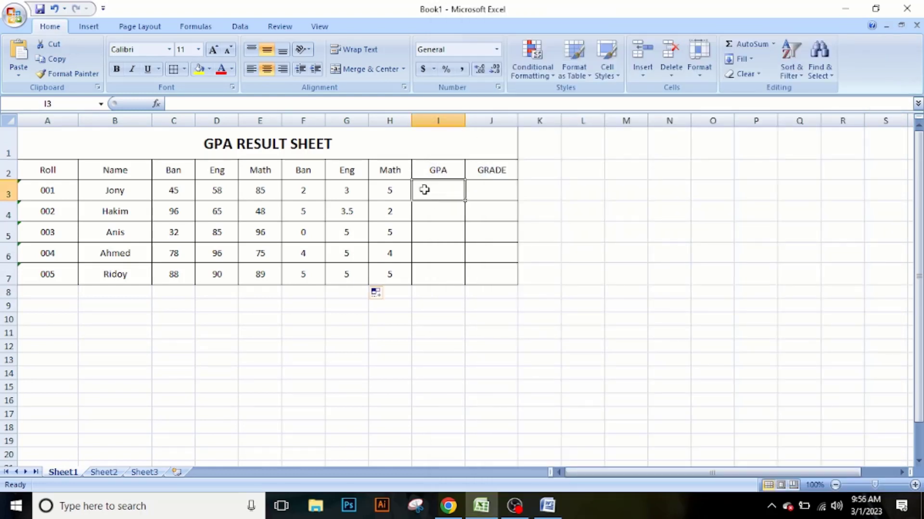
double_click(424, 190)
key("ctrl+v")
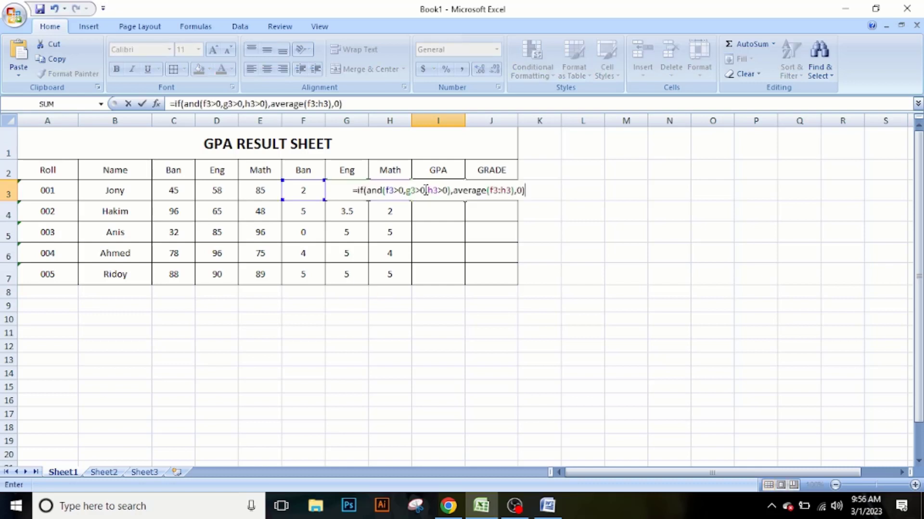
left_click(363, 104)
key("Return")
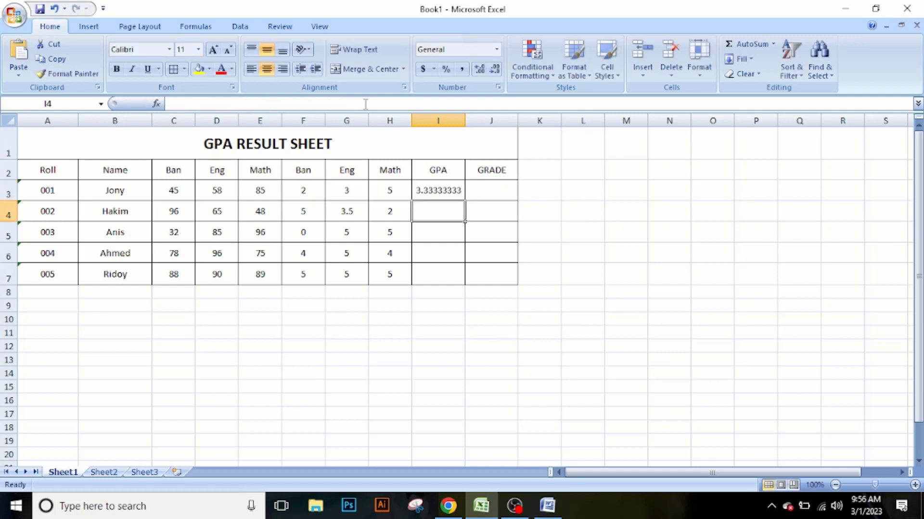
left_click(438, 190)
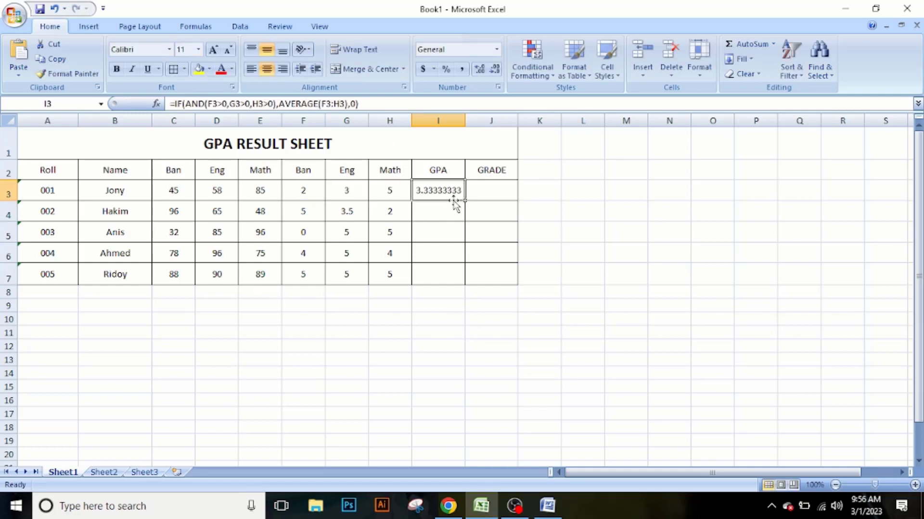
Step: Fill the GPA formula from cell I3 down through I7
left_click_drag(464, 200, 465, 284)
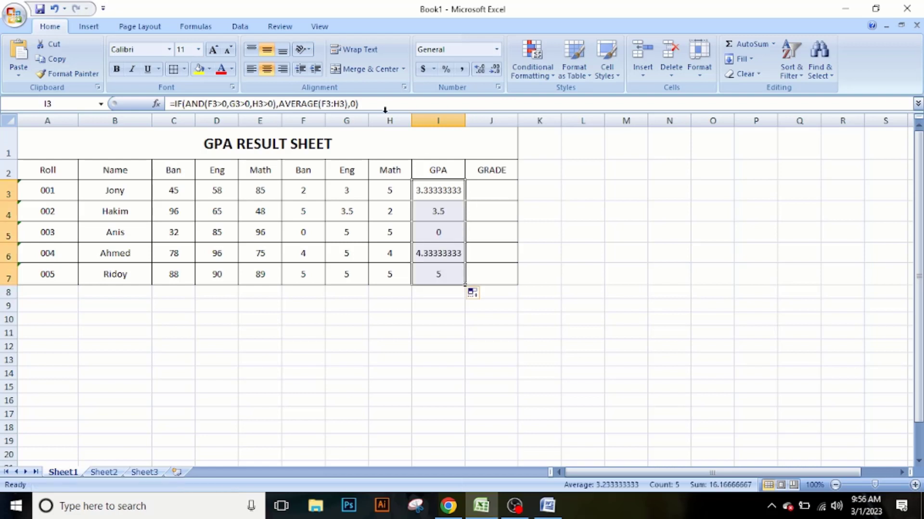
Step: Examine the GPA formula in cell I3 and the Ban, Eng and Math grade points in F3, G3 and H3 that it averages
left_click(374, 104)
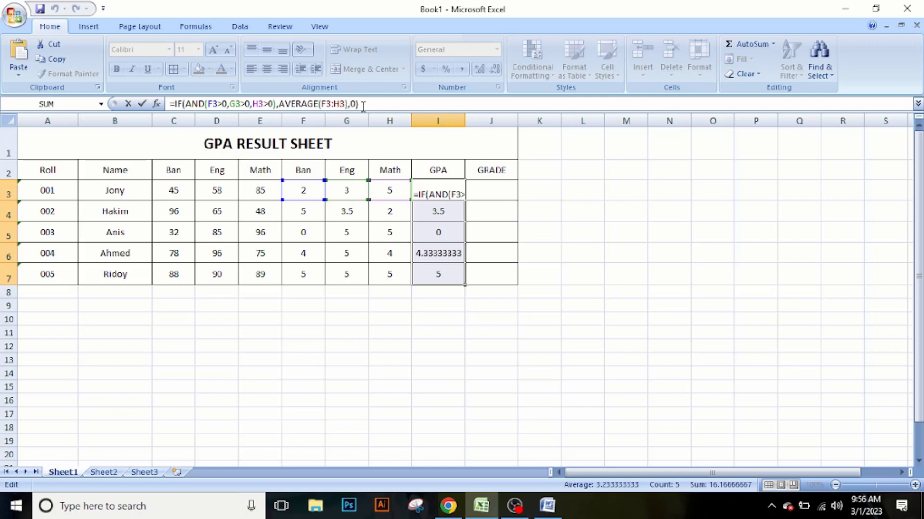
left_click_drag(370, 104, 175, 104)
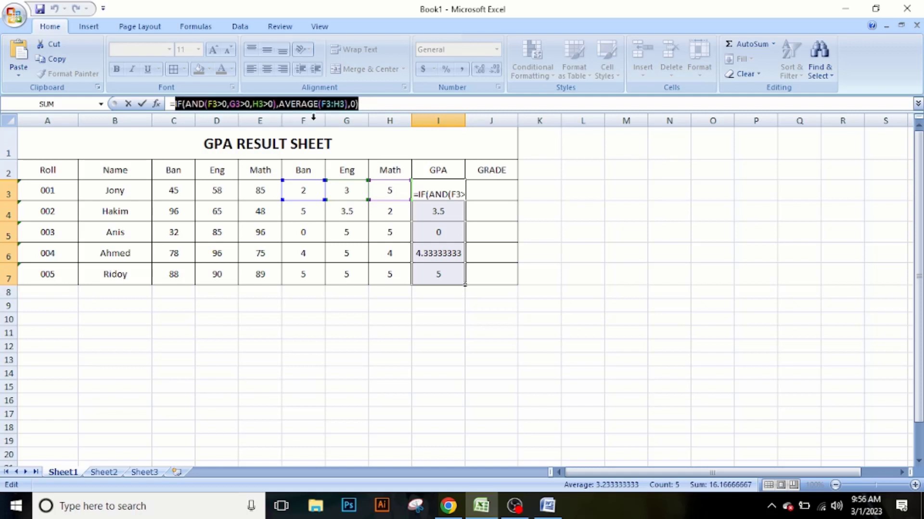
left_click(479, 193)
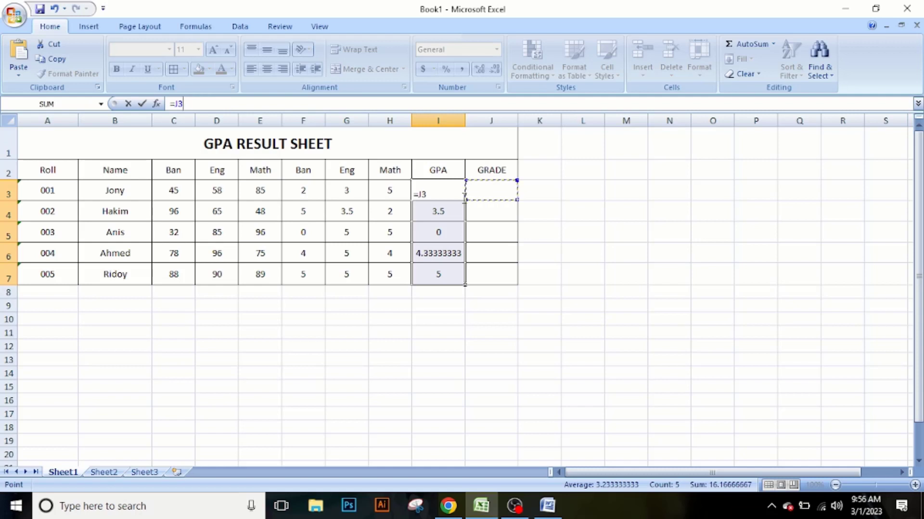
key("ctrl+z")
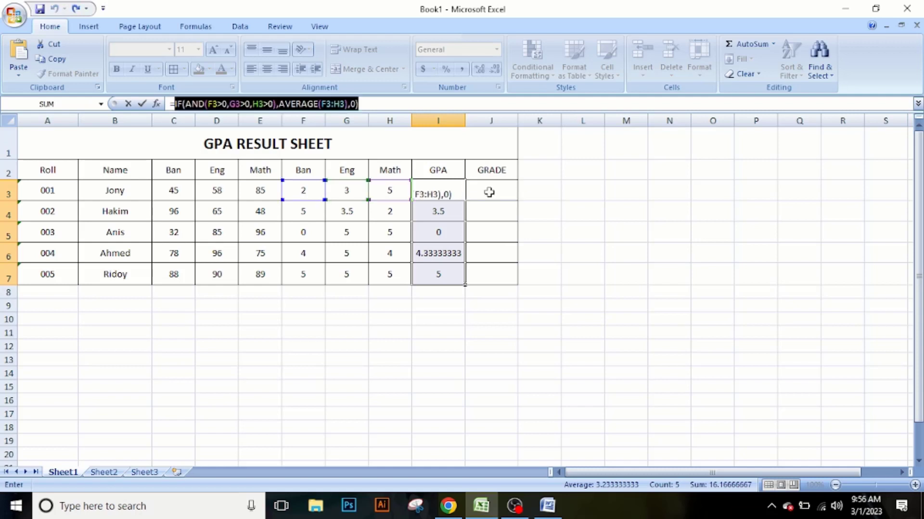
left_click(435, 193)
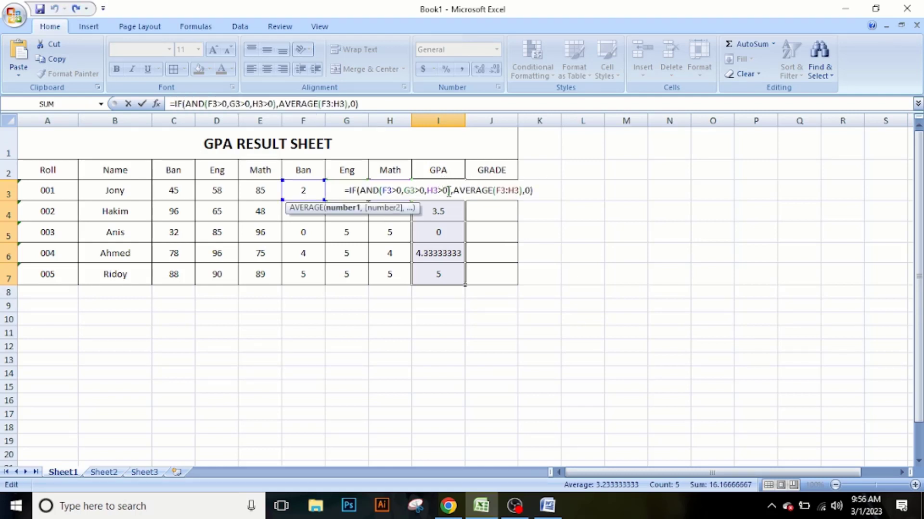
key("Return")
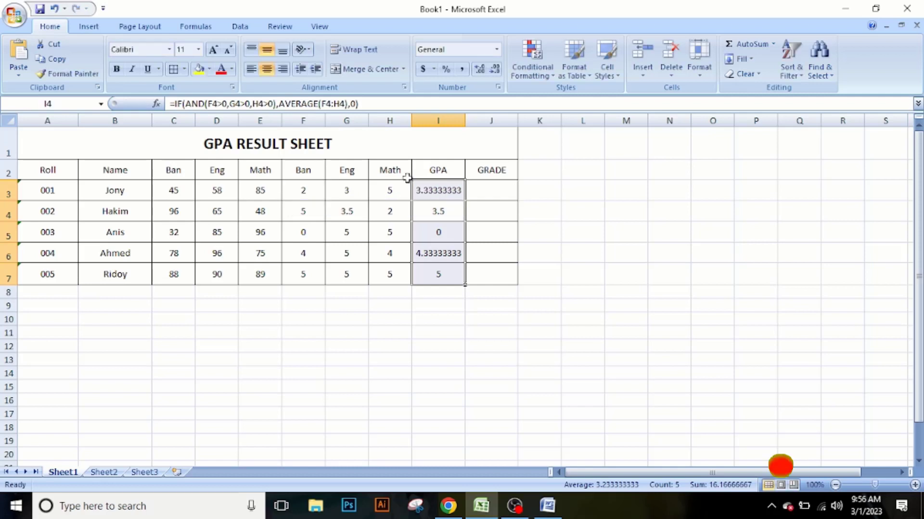
left_click(288, 189)
left_click(346, 190)
left_click(388, 189)
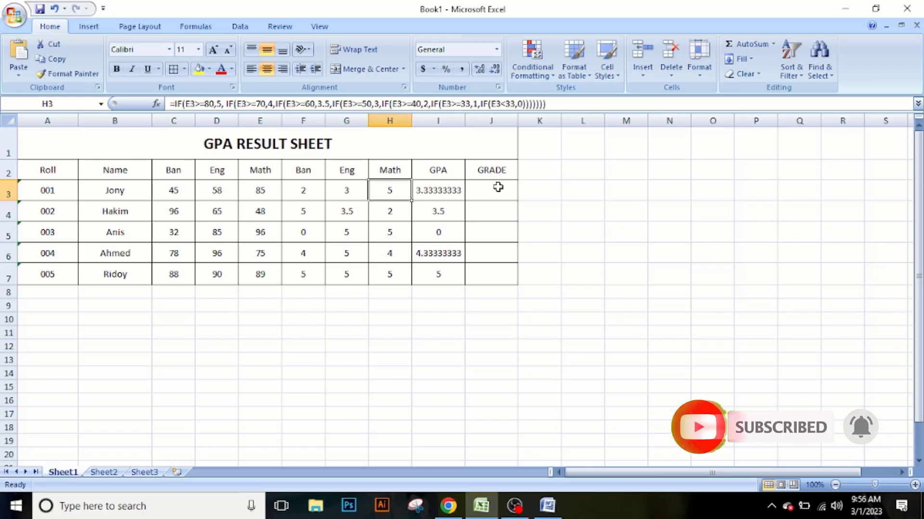
left_click(441, 190)
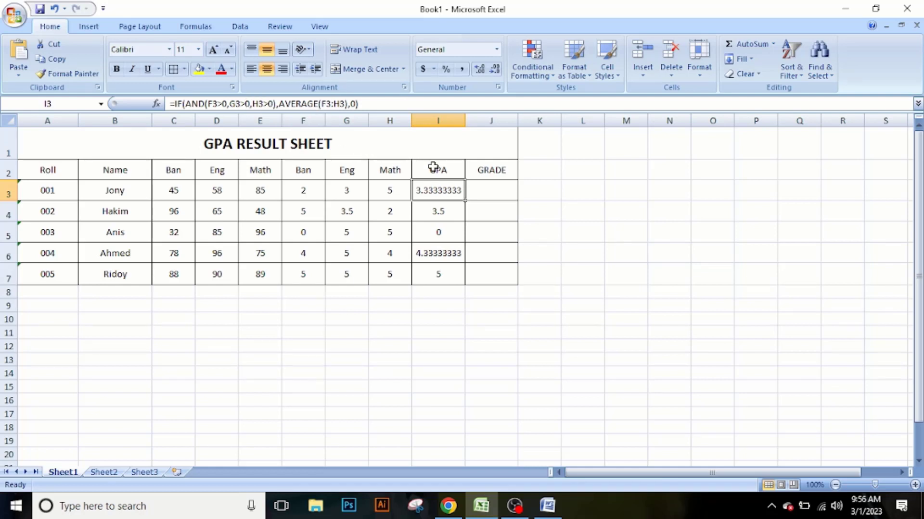
Step: Select GRADE cell J3, switch to the Word document and locate the formula labelled Cell j3
left_click(482, 187)
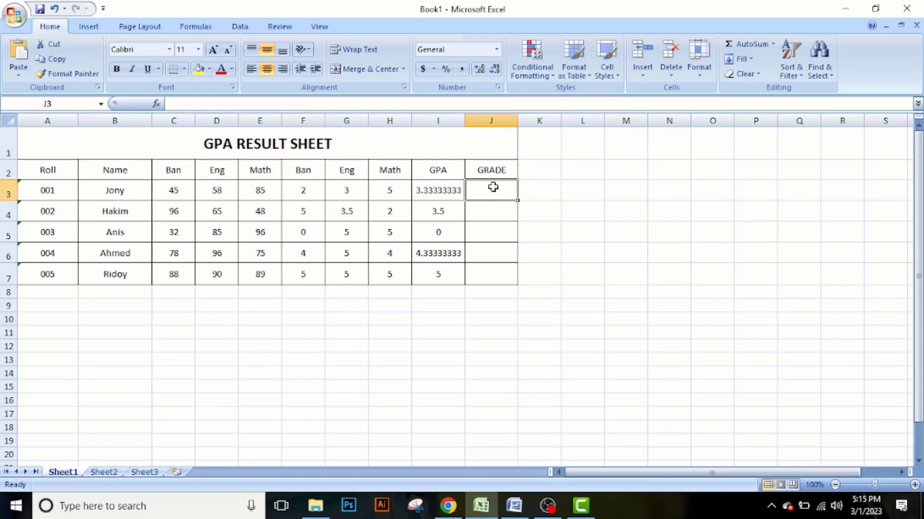
double_click(493, 188)
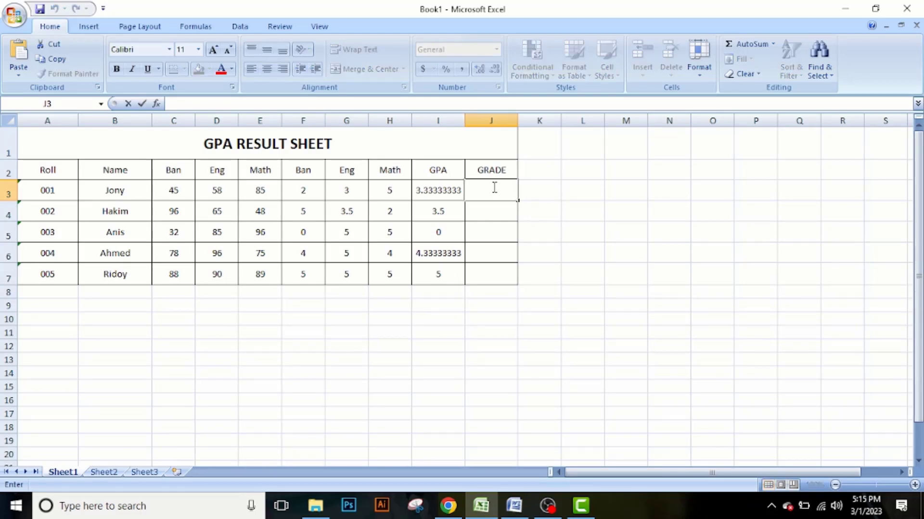
left_click(514, 506)
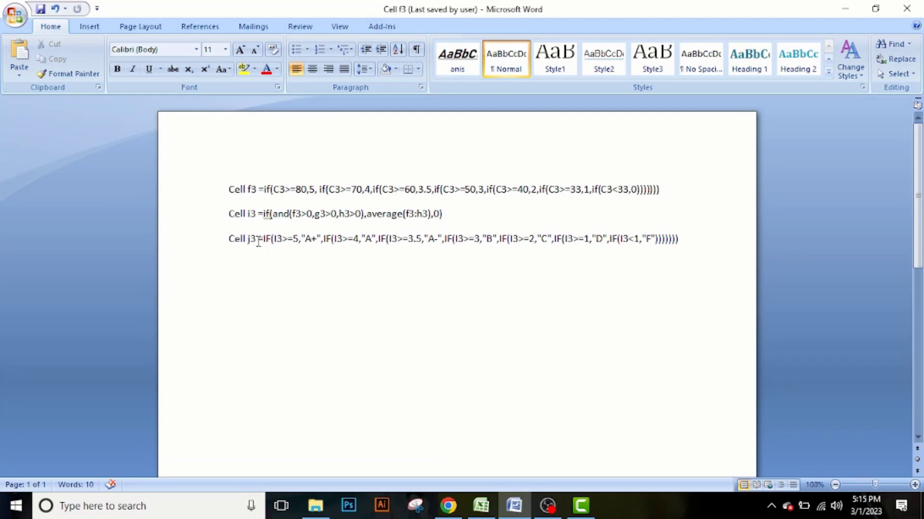
left_click_drag(257, 240, 240, 248)
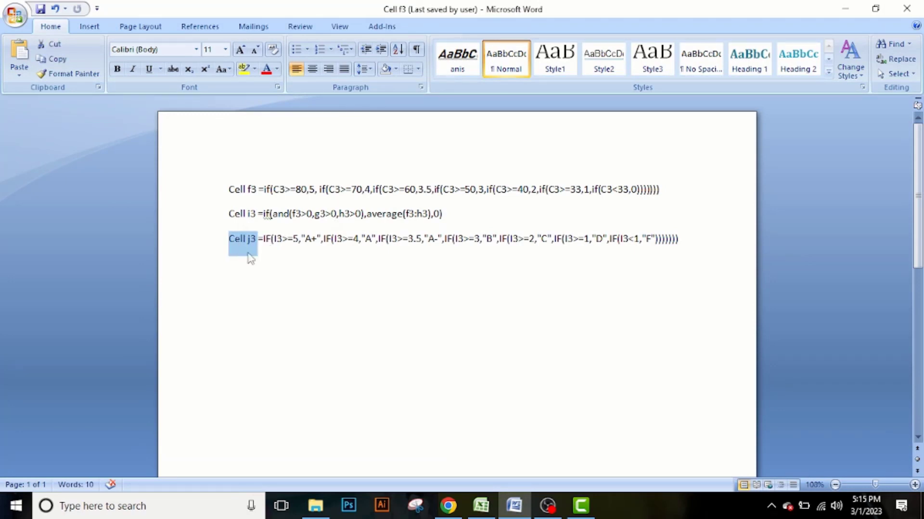
left_click(249, 248)
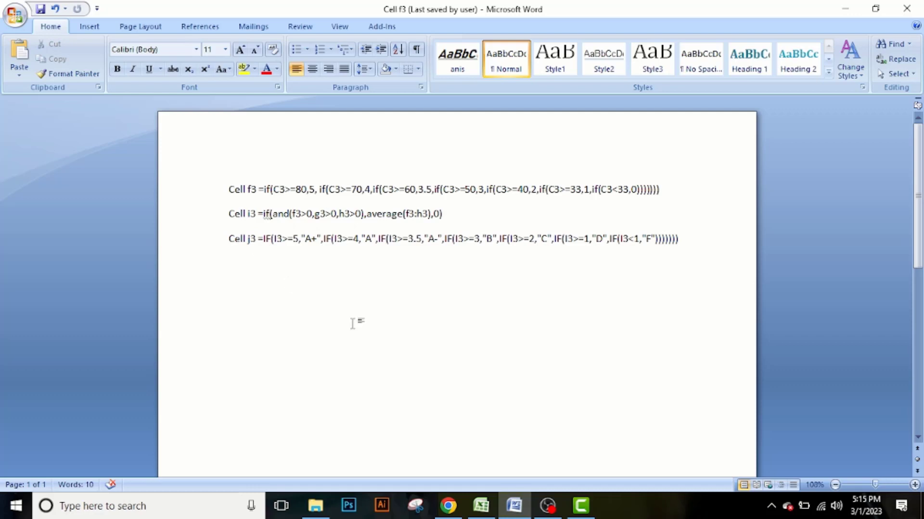
left_click(478, 503)
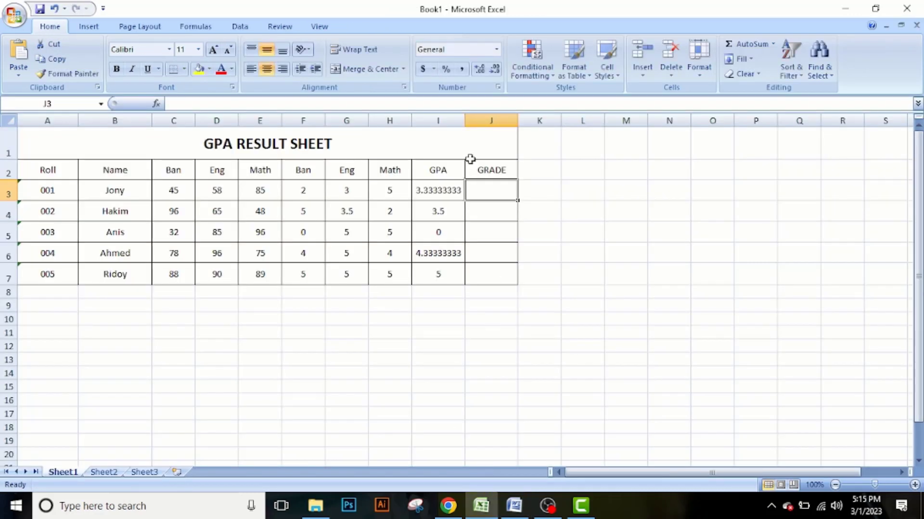
left_click(493, 121)
left_click(491, 145)
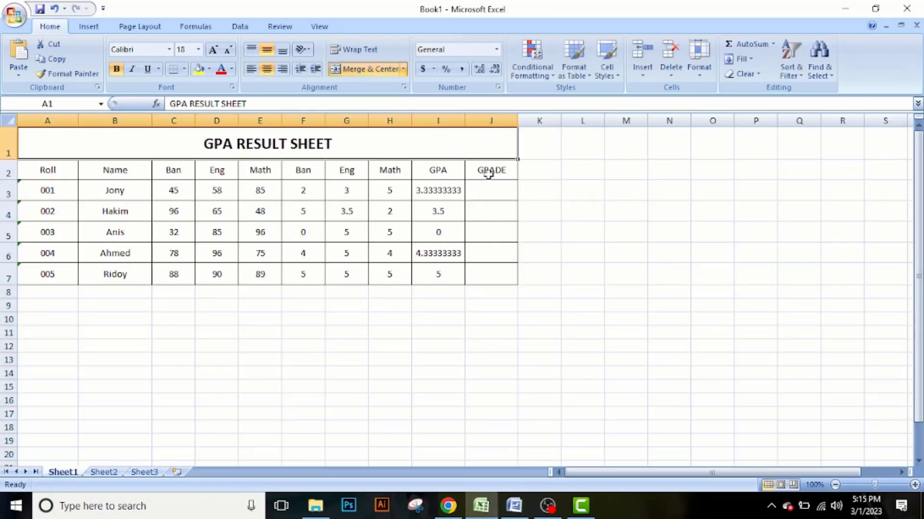
left_click(488, 193)
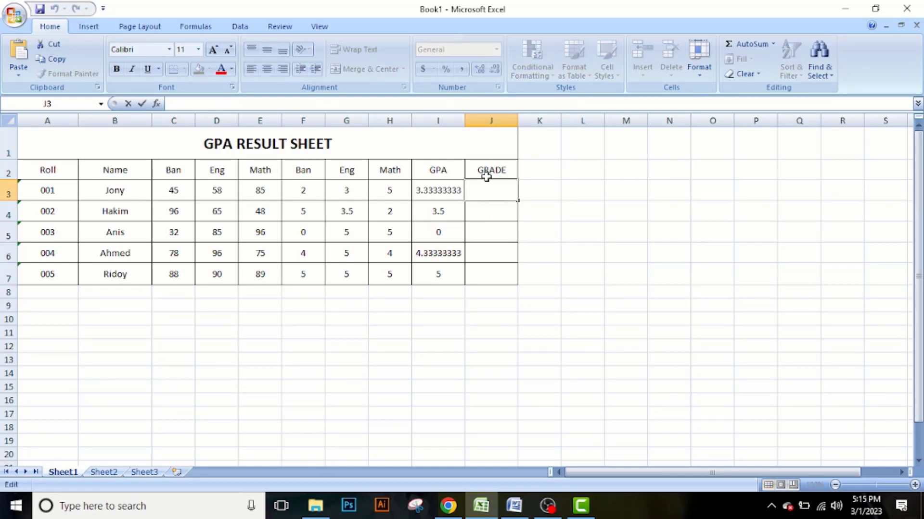
double_click(507, 171)
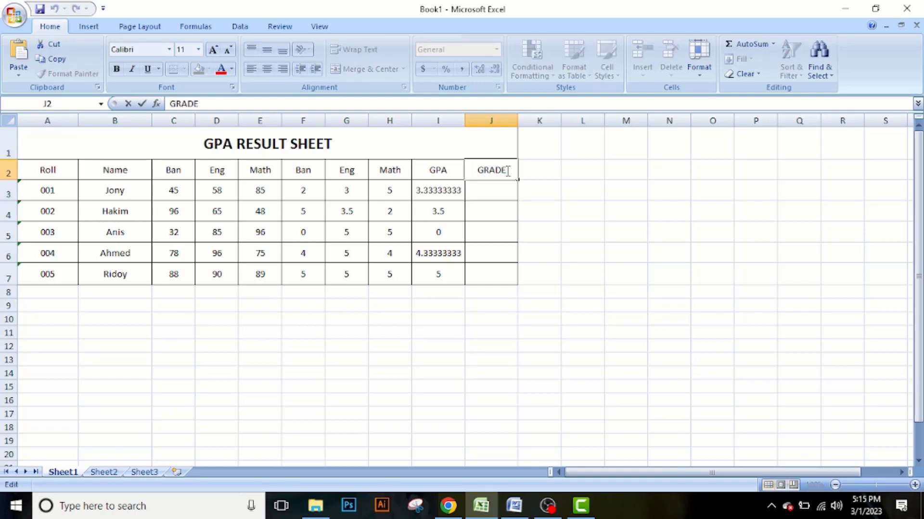
double_click(393, 191)
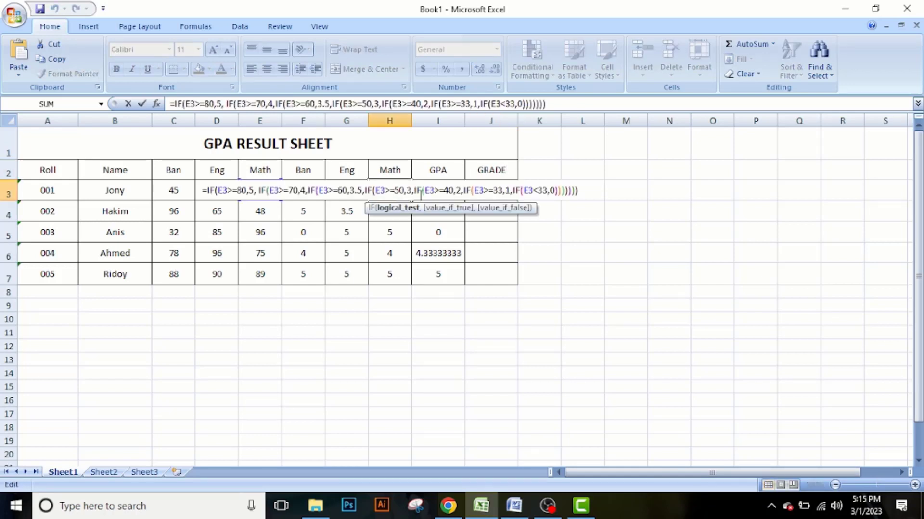
left_click(390, 254)
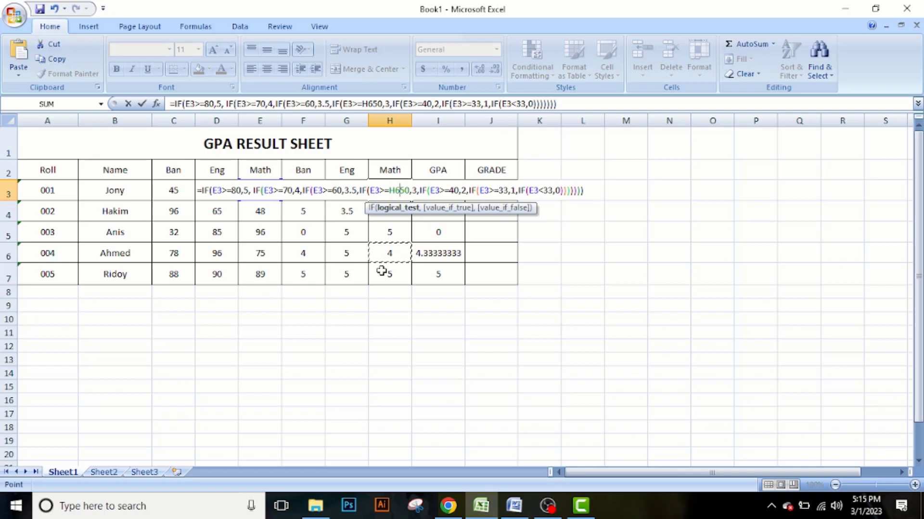
left_click(423, 240)
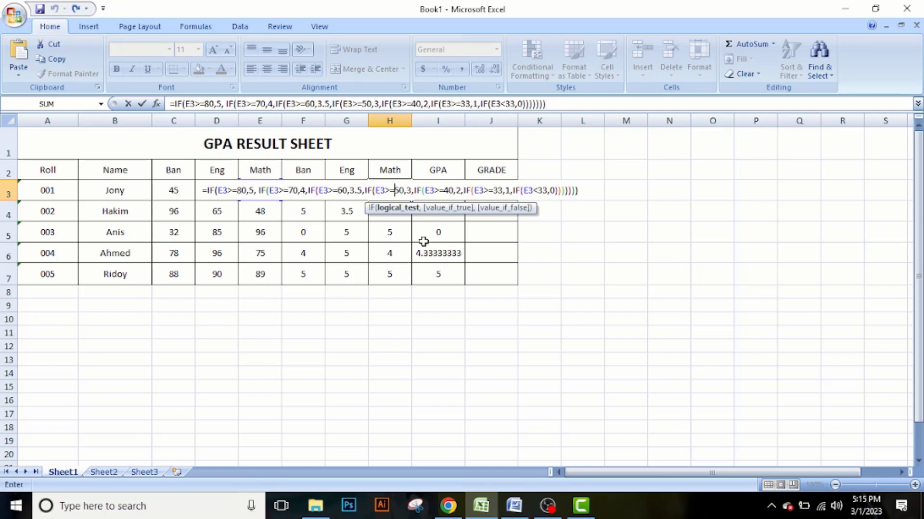
left_click(486, 236)
key("BackSpace")
key("BackSpace")
Step: Switch to the Word document, examine the letter-grade conditions in the Cell j3 formula, and return to Excel
left_click(513, 506)
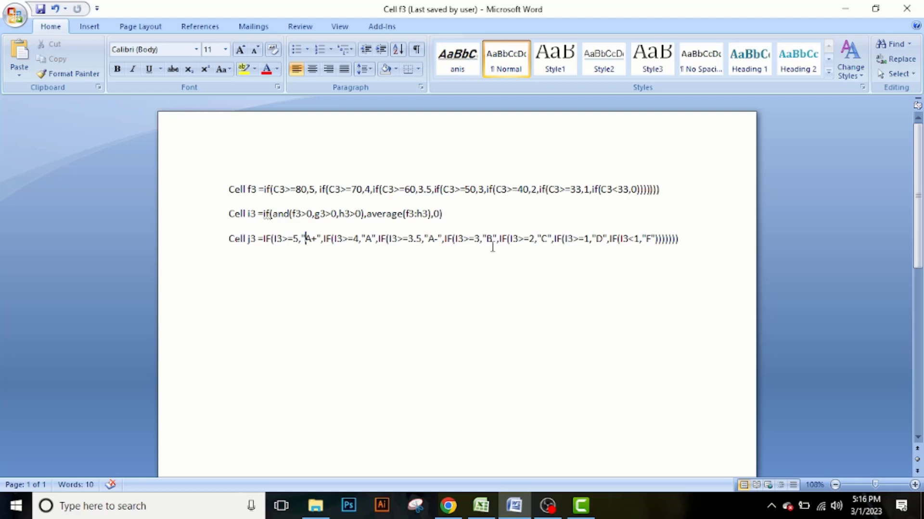
left_click_drag(470, 246, 679, 242)
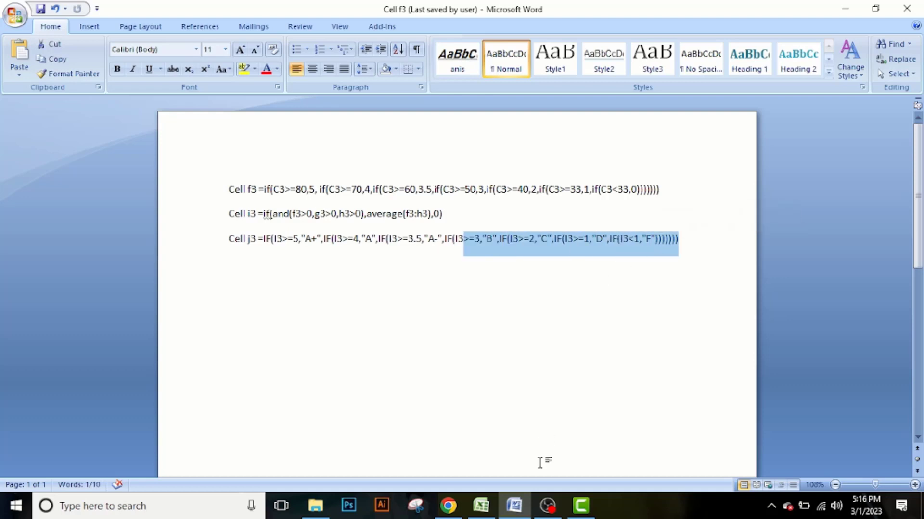
left_click(690, 236)
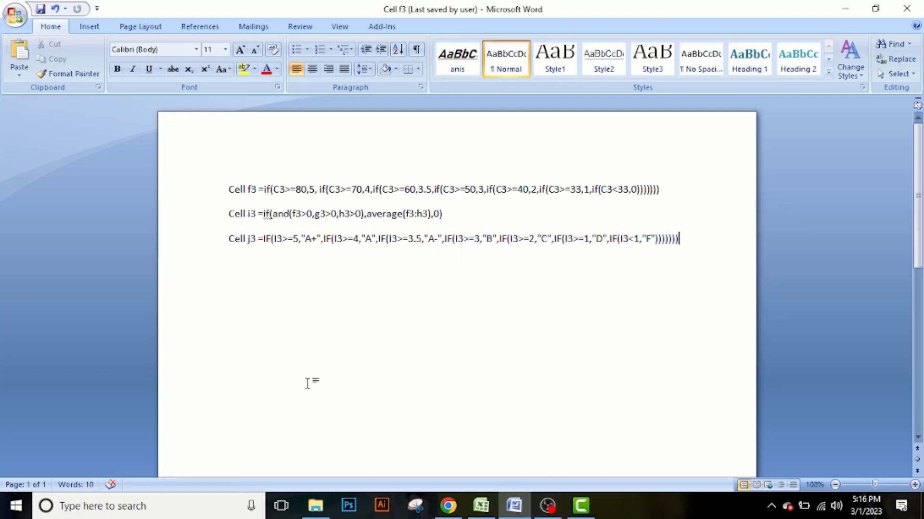
left_click(479, 506)
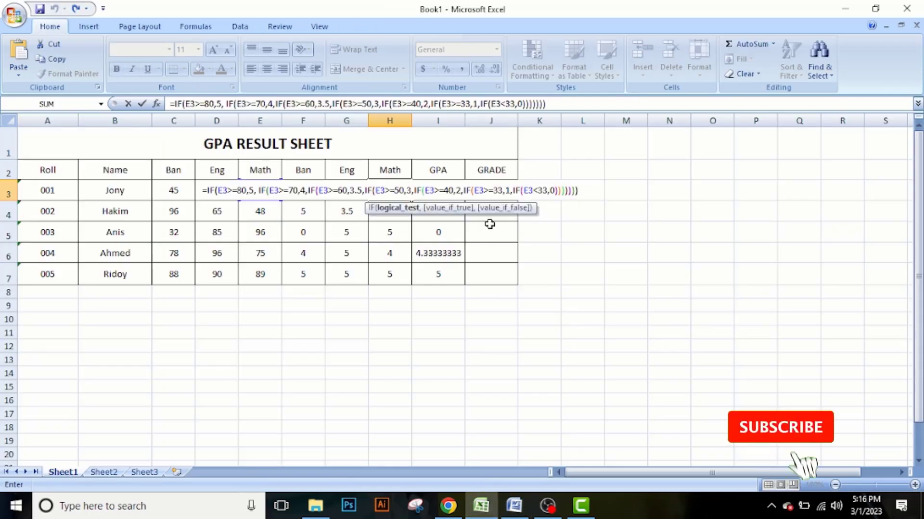
left_click(492, 220)
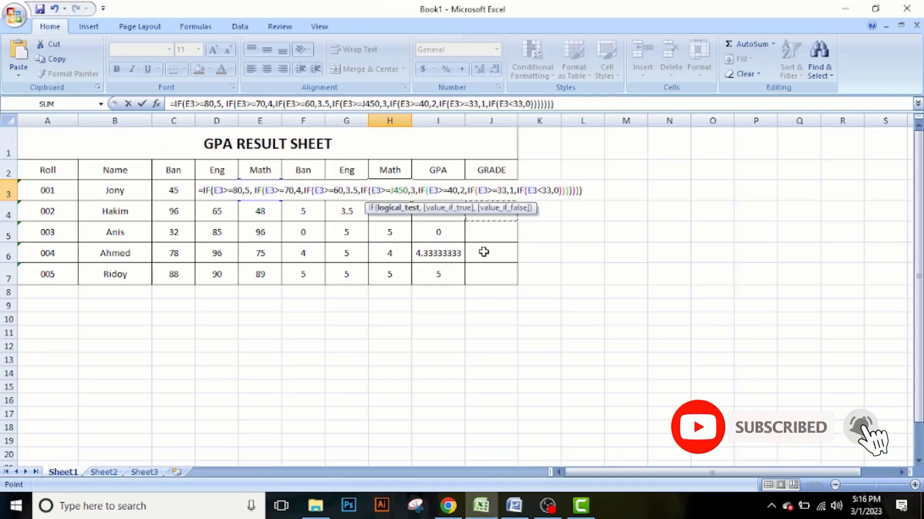
key("BackSpace")
key("BackSpace")
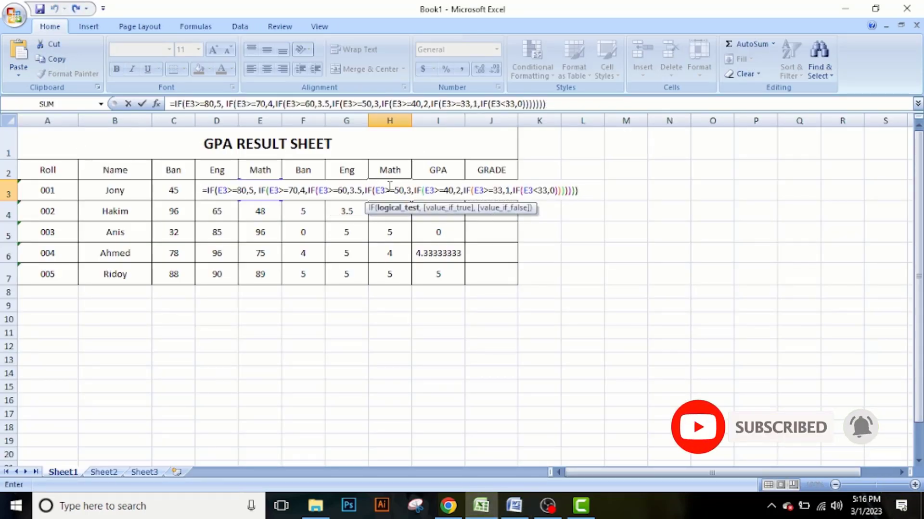
left_click(565, 103)
key("Escape")
Step: Enter =IF(I3>=5,"A+",IF(I3>=4,"A",IF(I3>=3.5,"A-",IF(I3>=3,"B",IF(I3>=2,"C",IF(I3>=1,"D",IF(I3<1,"F"))))))) in GRADE cell J3
double_click(486, 192)
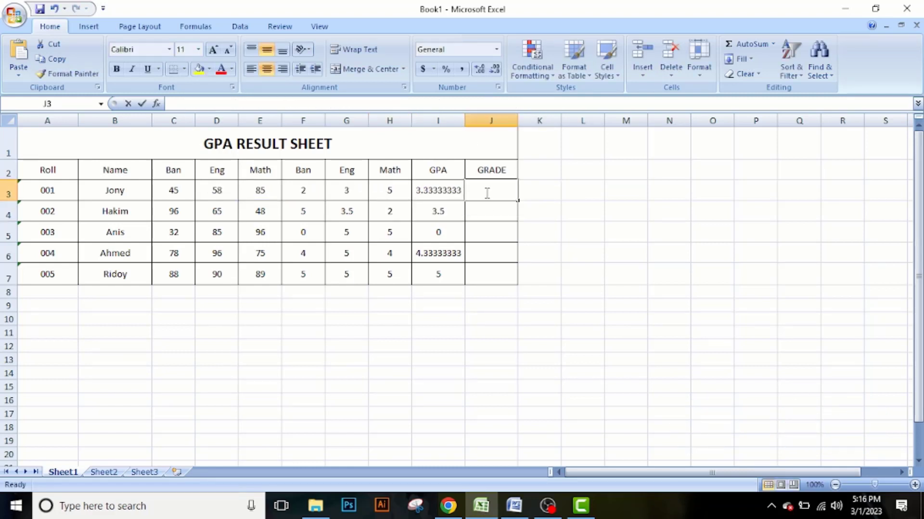
type("=IF(I3>=5,\"A+\",IF(I3>=4,\"A\",IF(I3>=3.5,\"A-\",IF(I3>=3,\"B\",IF(I3>=2,\"C\",IF(I3>=1,\"D\",IF(I3<1,\"F\")))))))")
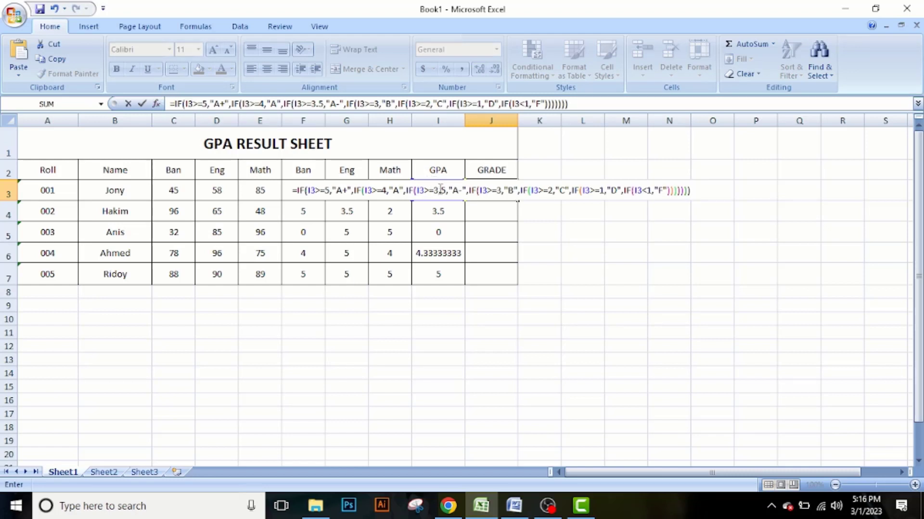
key("Return")
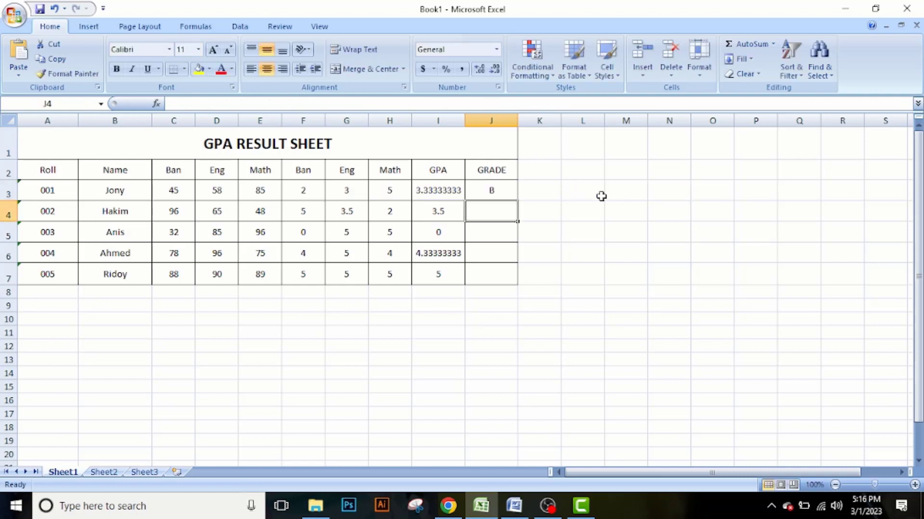
Step: Fill the letter-grade formula from cell J3 down through J7
left_click(508, 193)
left_click_drag(517, 200, 514, 278)
left_click_drag(493, 210, 496, 272)
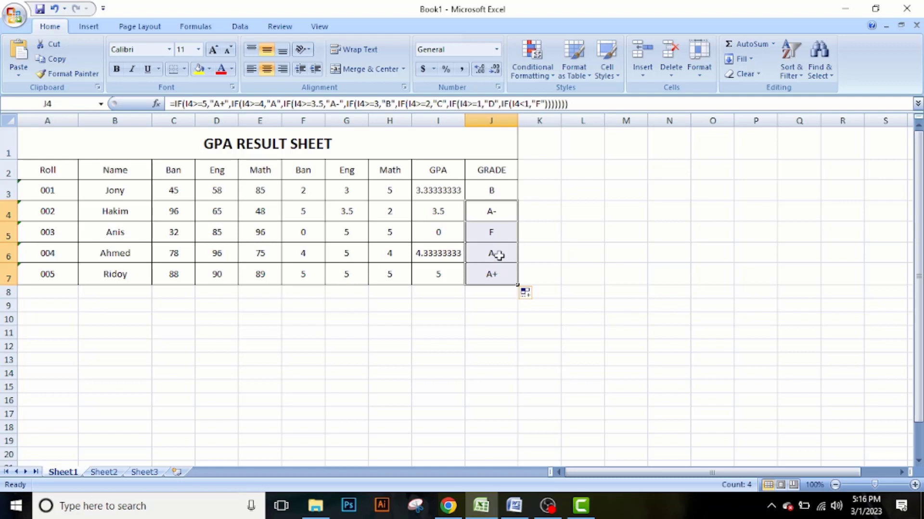
Step: Open the letter-grade formula in cell J3 to review its conditions, and close it again
left_click(495, 192)
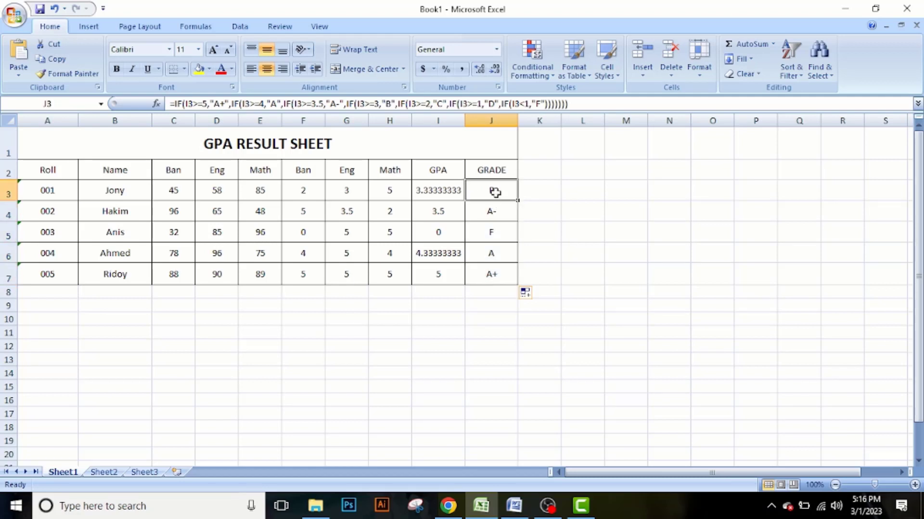
double_click(495, 192)
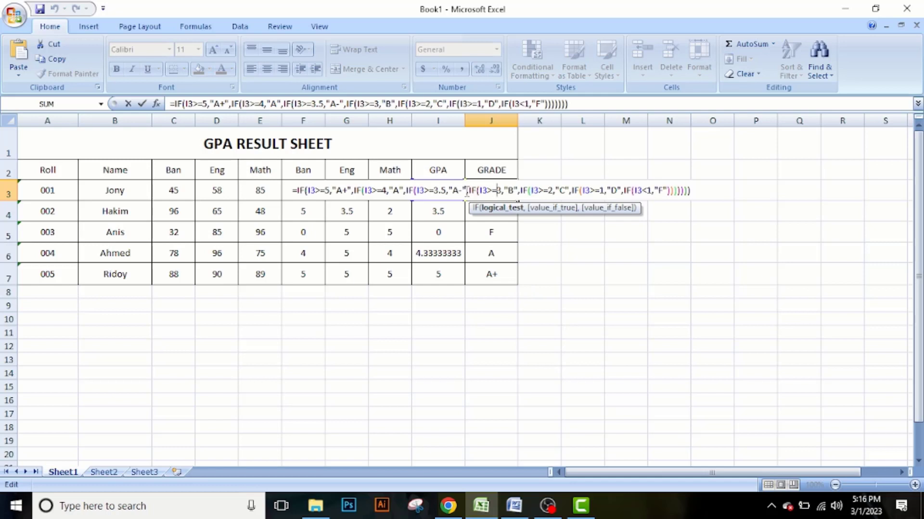
key("Return")
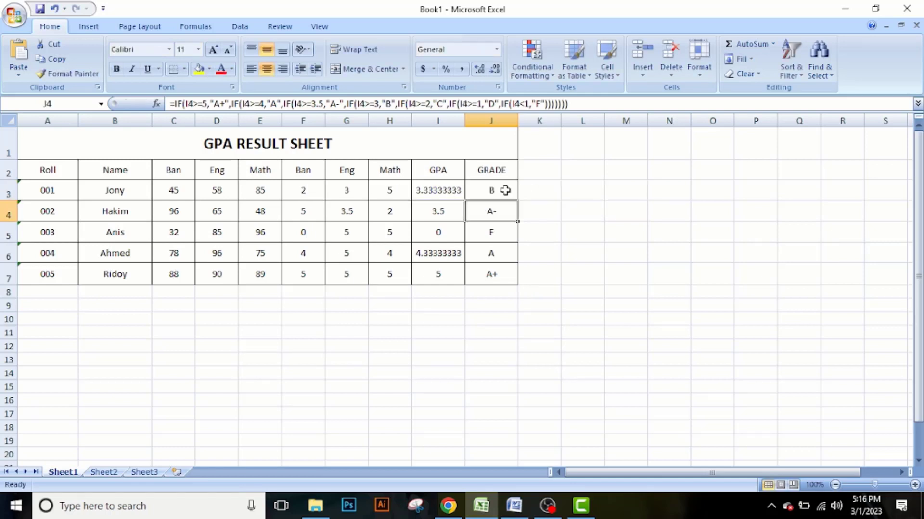